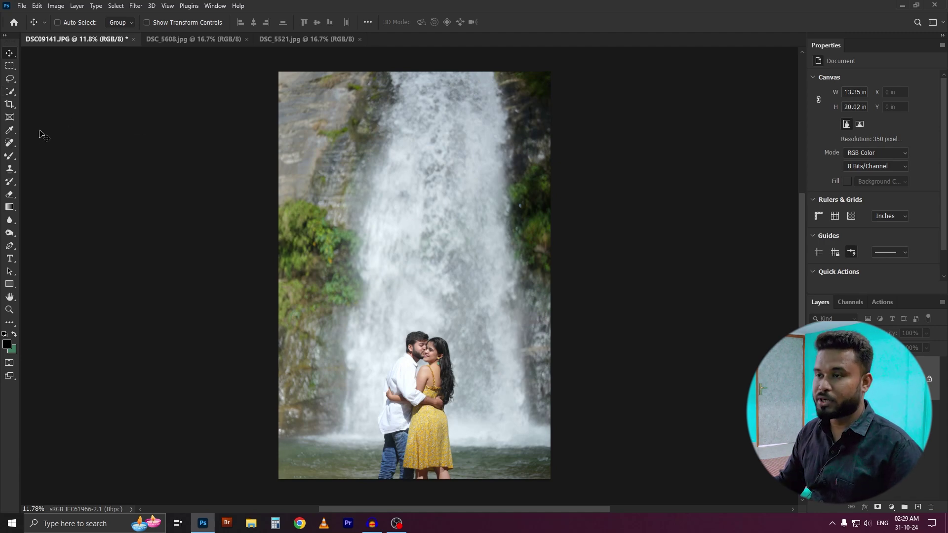
- Select the couple automatically with the Magic Wand tool's Select Subject option and examine the selection edges around their heads and collar
{"action": "key", "text": "w"}
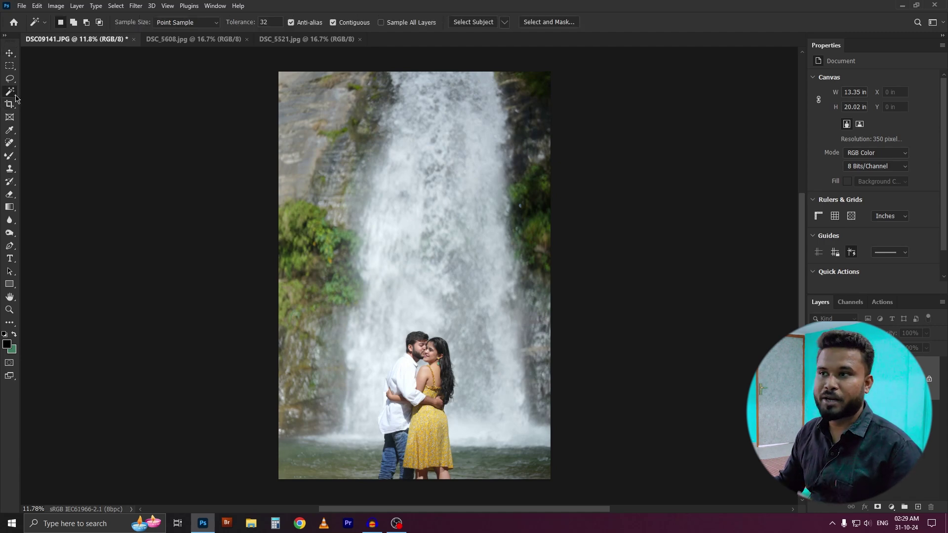
{"action": "right_click", "coordinate": [15, 95]}
{"action": "left_click", "coordinate": [2, 71]}
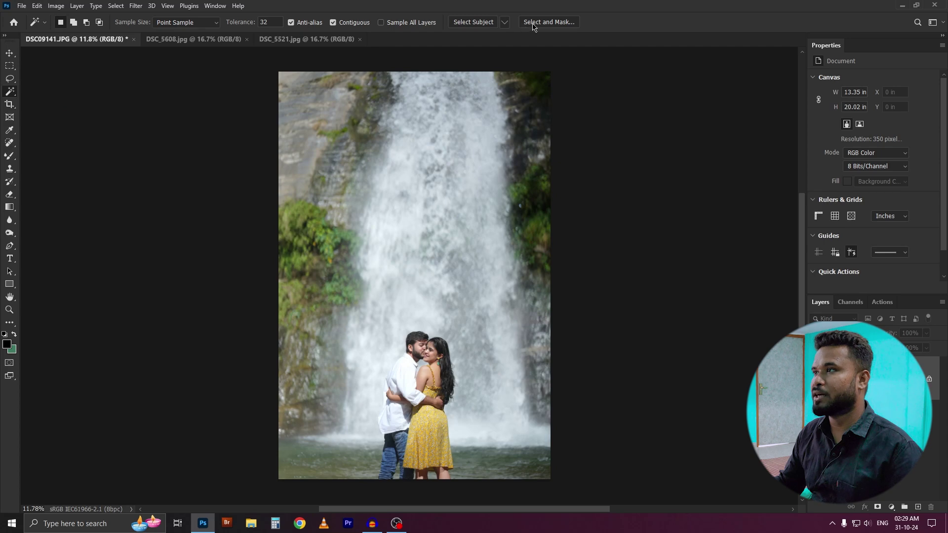
{"action": "left_click", "coordinate": [476, 24]}
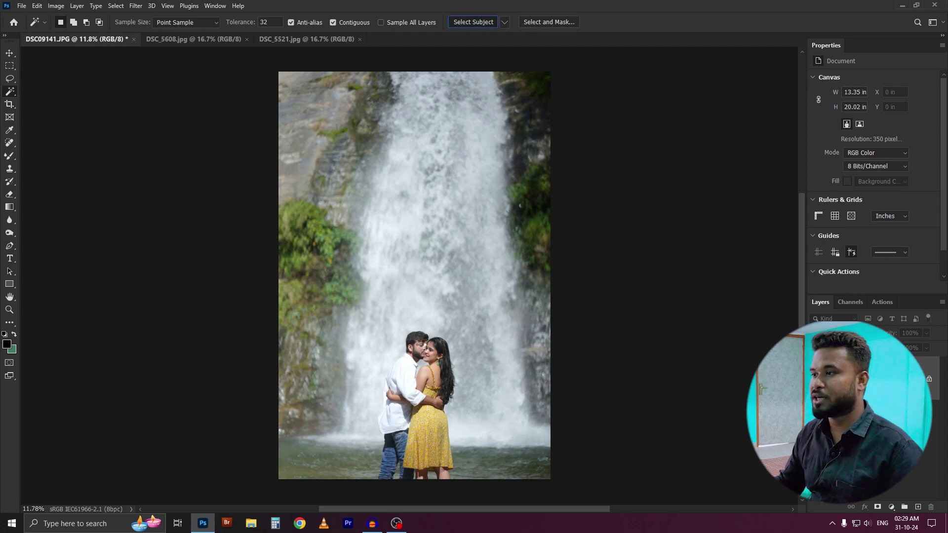
{"action": "scroll", "coordinate": [426, 368], "scroll_direction": "up", "scroll_amount": 8}
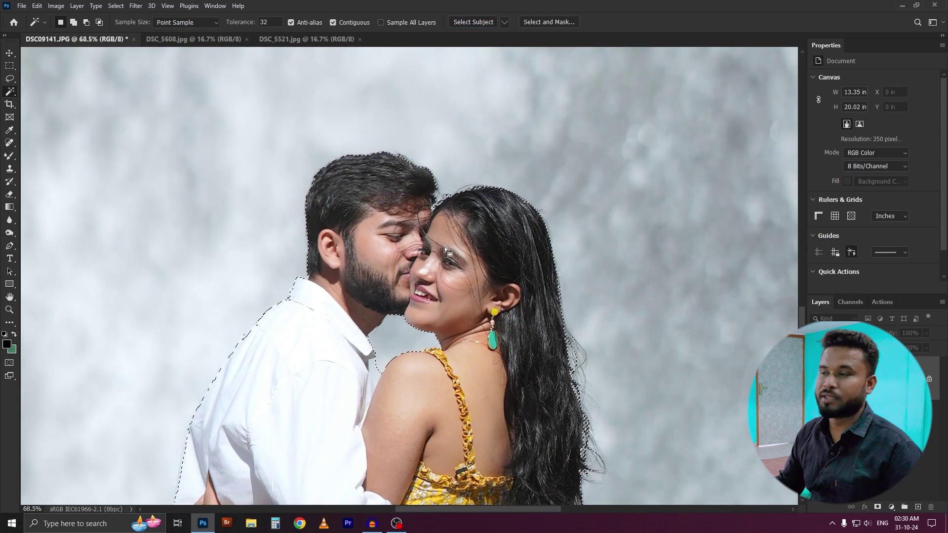
{"action": "scroll", "coordinate": [489, 345], "scroll_direction": "down", "scroll_amount": 2}
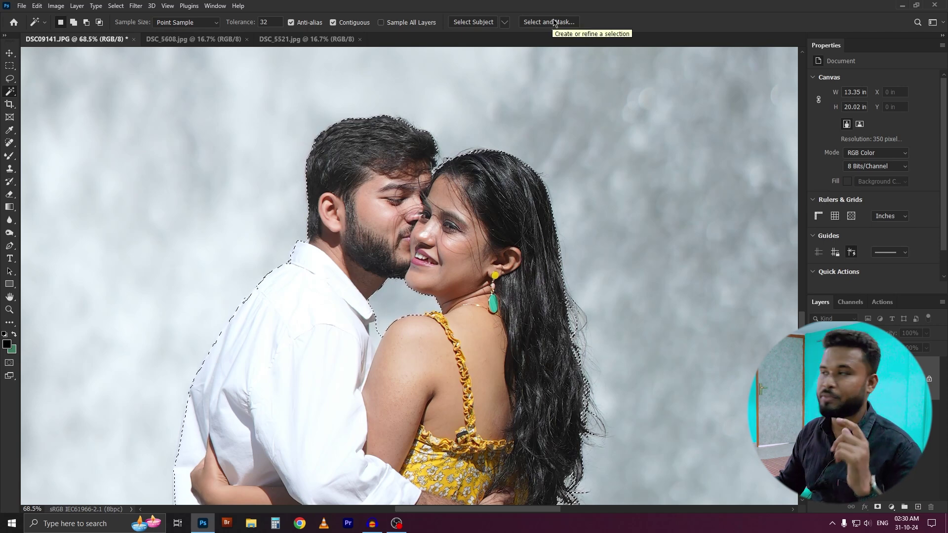
{"action": "scroll", "coordinate": [446, 235], "scroll_direction": "down", "scroll_amount": 3}
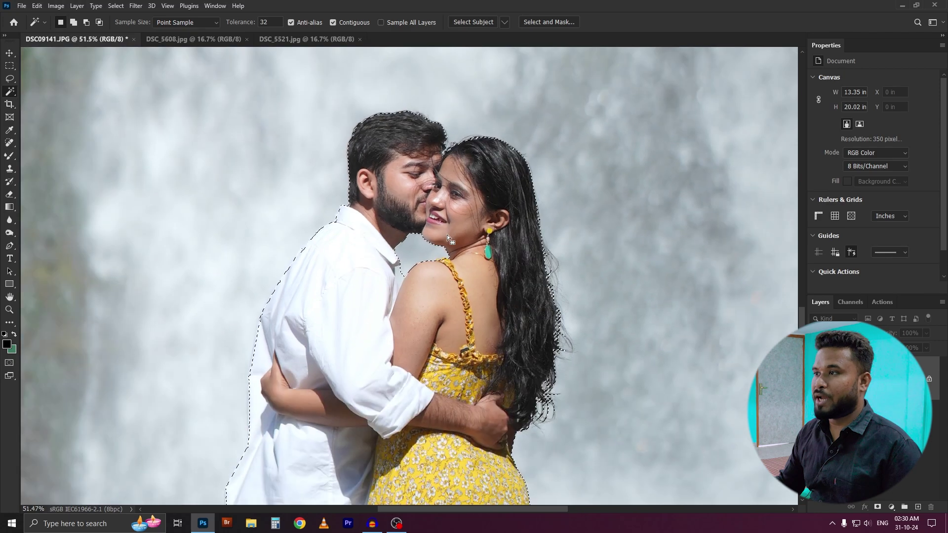
{"action": "scroll", "coordinate": [446, 234], "scroll_direction": "down", "scroll_amount": 2}
{"action": "scroll", "coordinate": [446, 234], "scroll_direction": "up", "scroll_amount": 7}
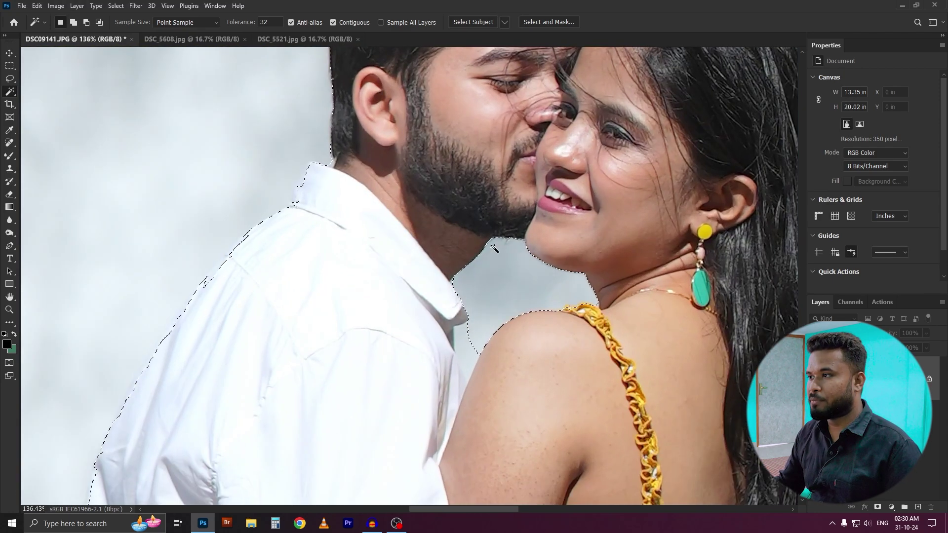
- Add the background gap beneath the couple's chins to the selection with the Quick Selection tool
{"action": "right_click", "coordinate": [9, 91]}
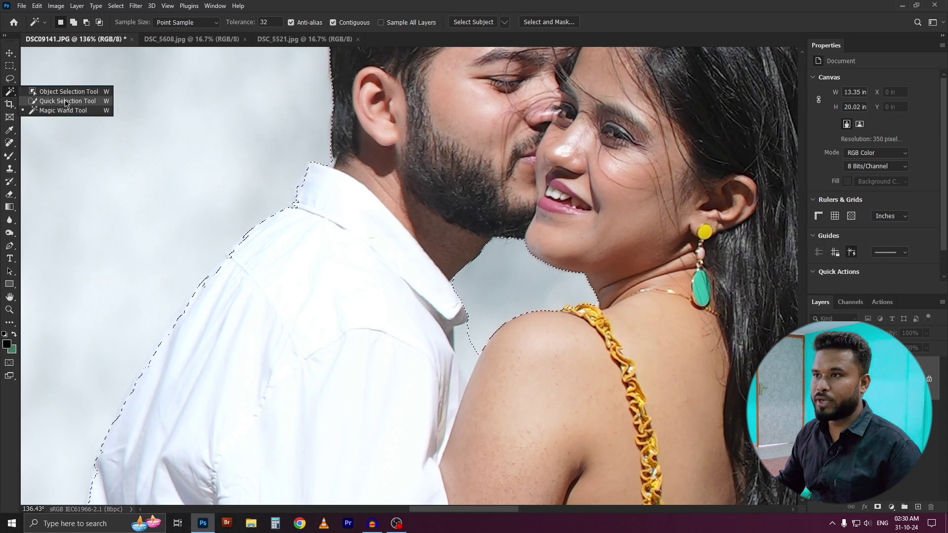
{"action": "left_click", "coordinate": [44, 101]}
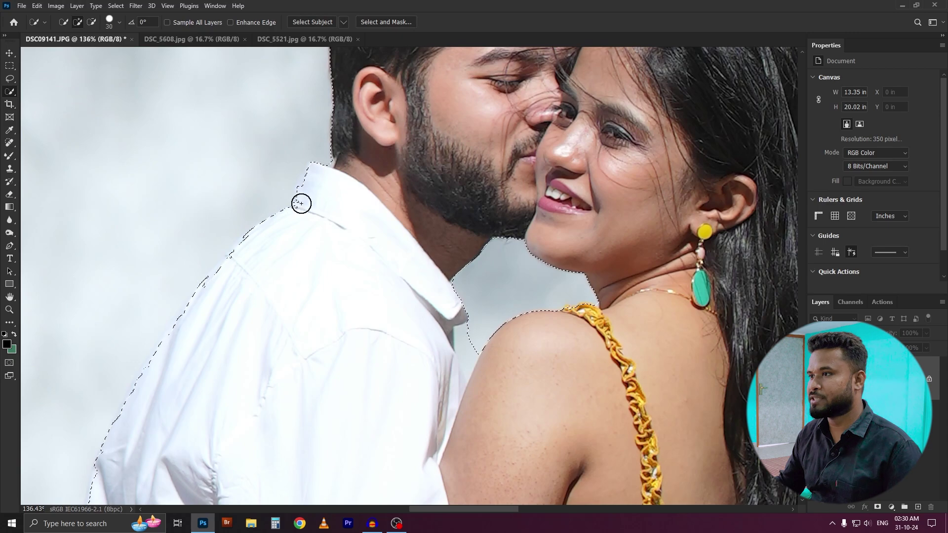
{"action": "left_click_drag", "start_coordinate": [483, 250], "coordinate": [542, 256]}
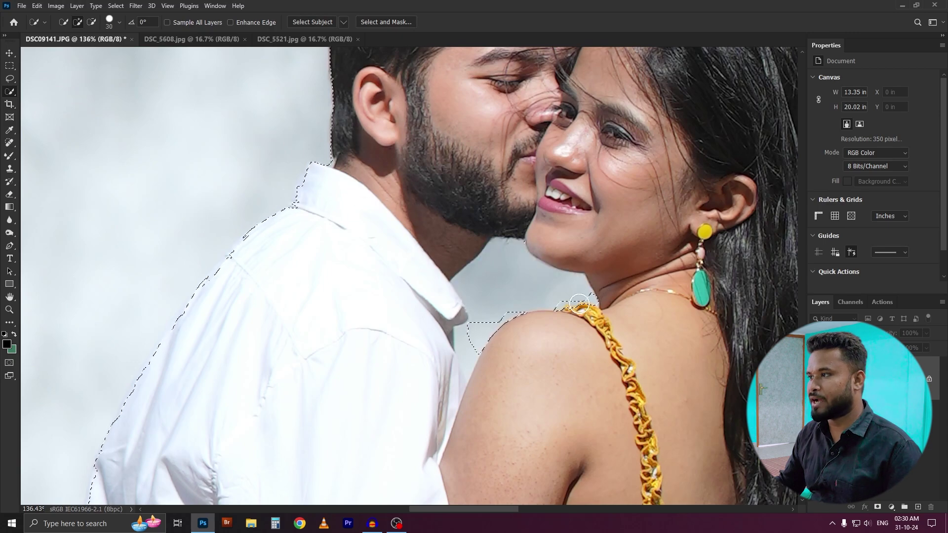
{"action": "scroll", "coordinate": [533, 264], "scroll_direction": "down", "scroll_amount": 4}
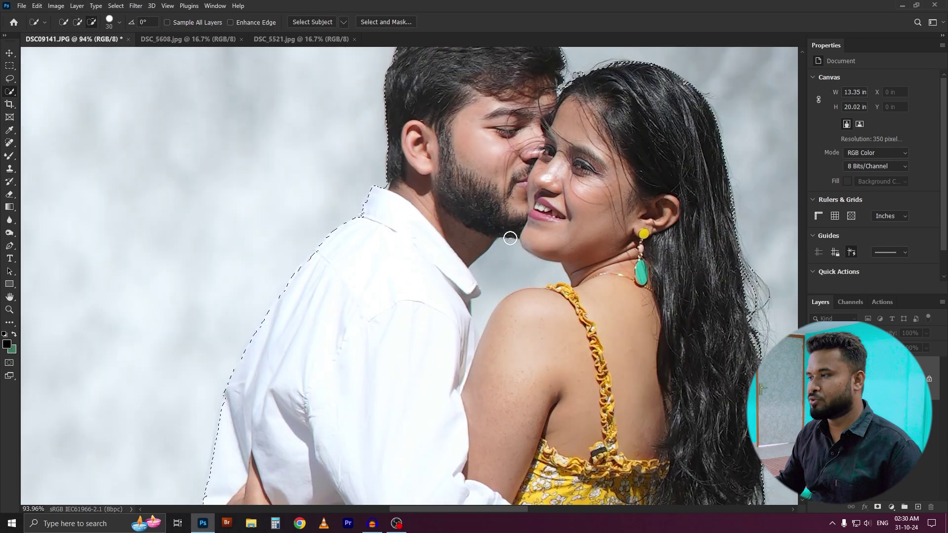
{"action": "scroll", "coordinate": [449, 350], "scroll_direction": "down", "scroll_amount": 5}
{"action": "scroll", "coordinate": [449, 351], "scroll_direction": "down", "scroll_amount": 8}
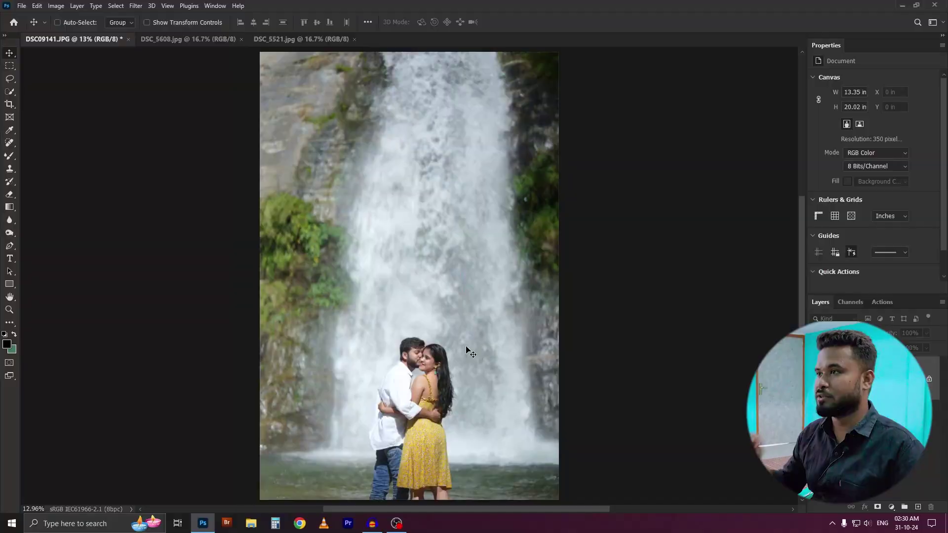
{"action": "scroll", "coordinate": [407, 225], "scroll_direction": "down", "scroll_amount": 1}
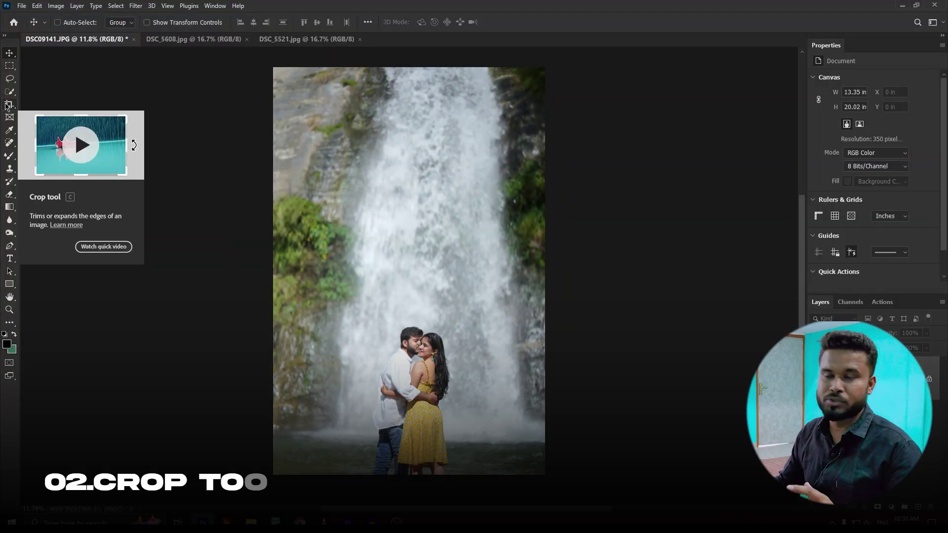
- Preview the photo's crop at 1 : 1 (Square) and 5 : 7, and return the crop preset to Ratio
{"action": "left_click", "coordinate": [9, 105]}
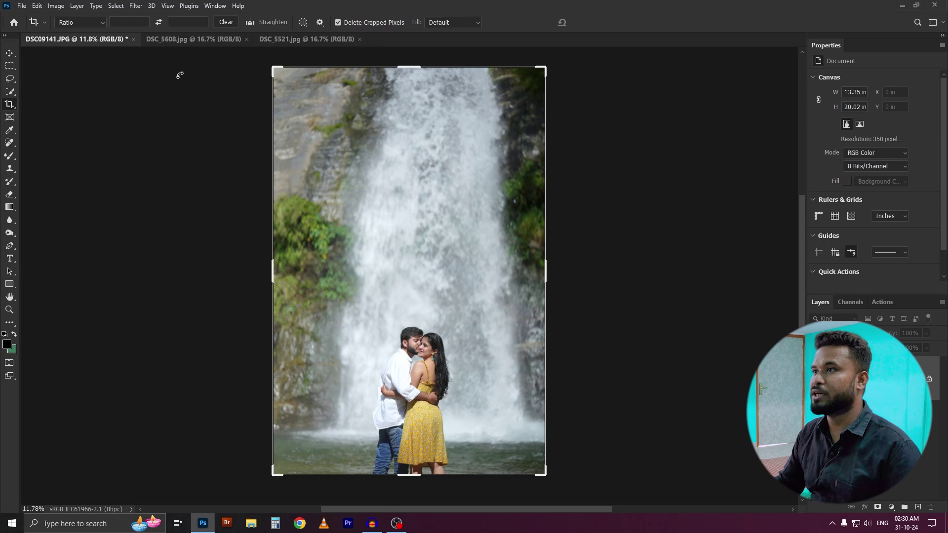
{"action": "left_click", "coordinate": [71, 24]}
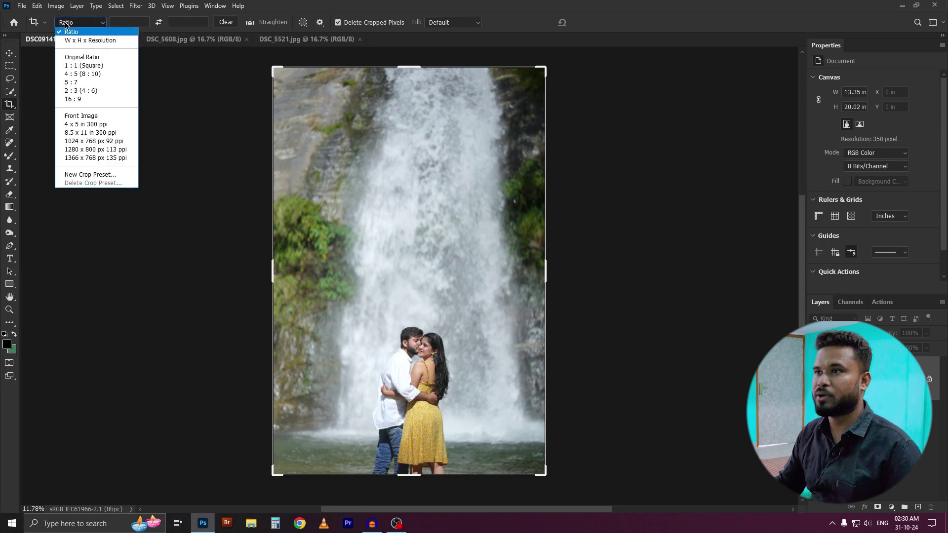
{"action": "left_click", "coordinate": [81, 67]}
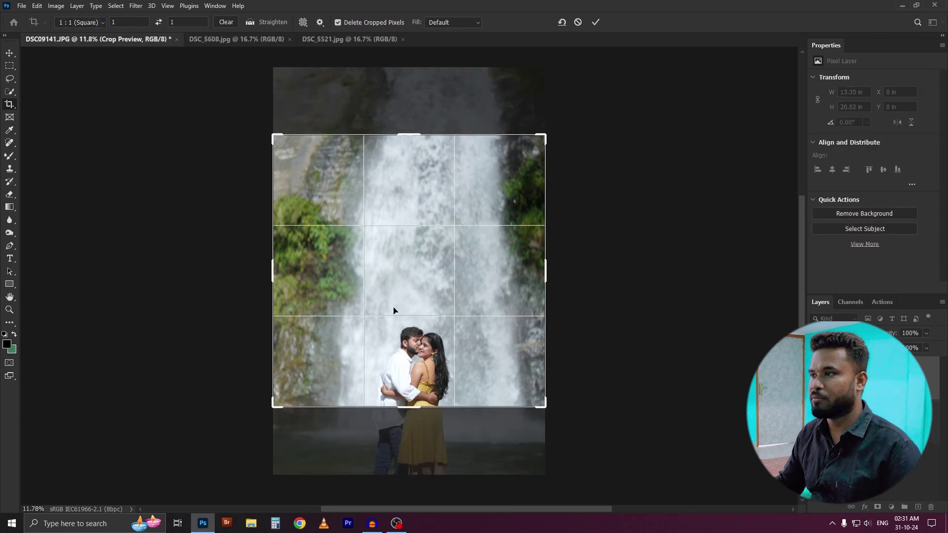
{"action": "left_click", "coordinate": [79, 22]}
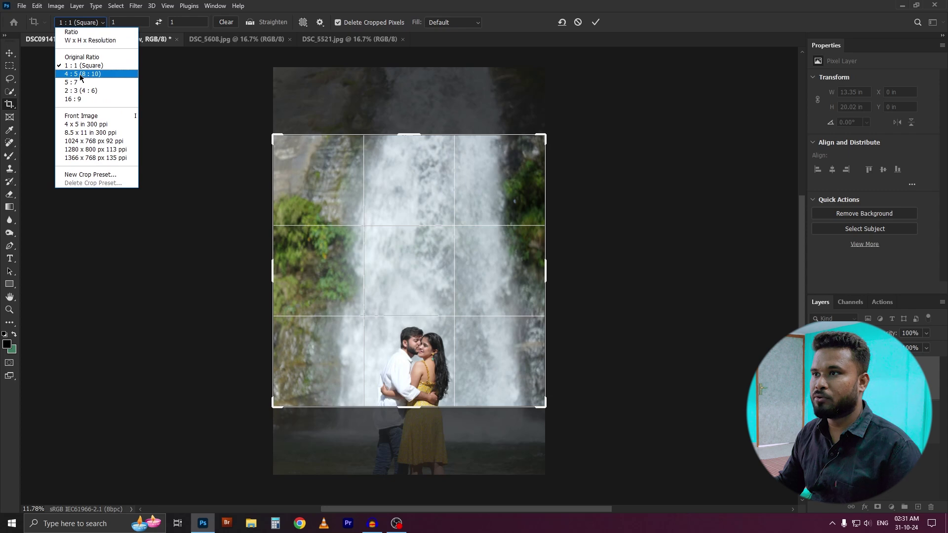
{"action": "left_click", "coordinate": [71, 81]}
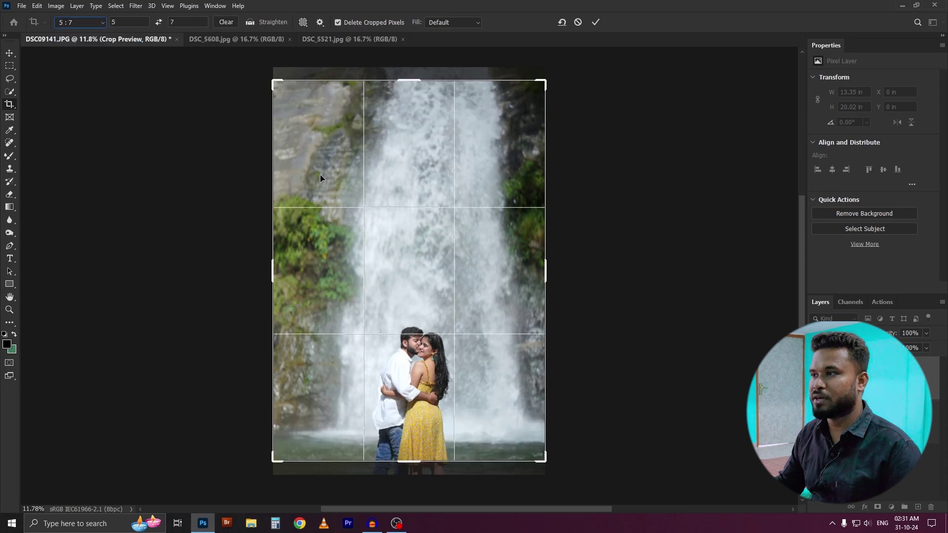
{"action": "left_click", "coordinate": [78, 22]}
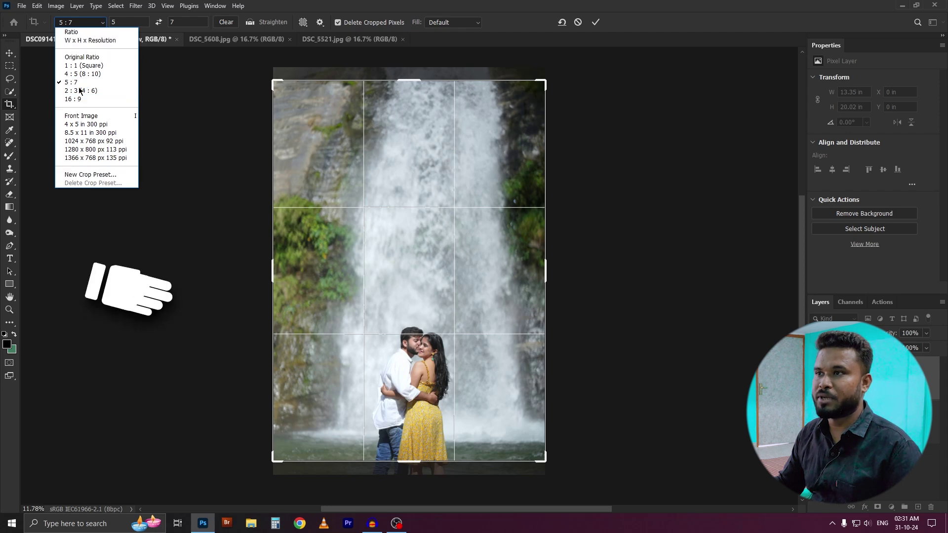
{"action": "left_click", "coordinate": [163, 92]}
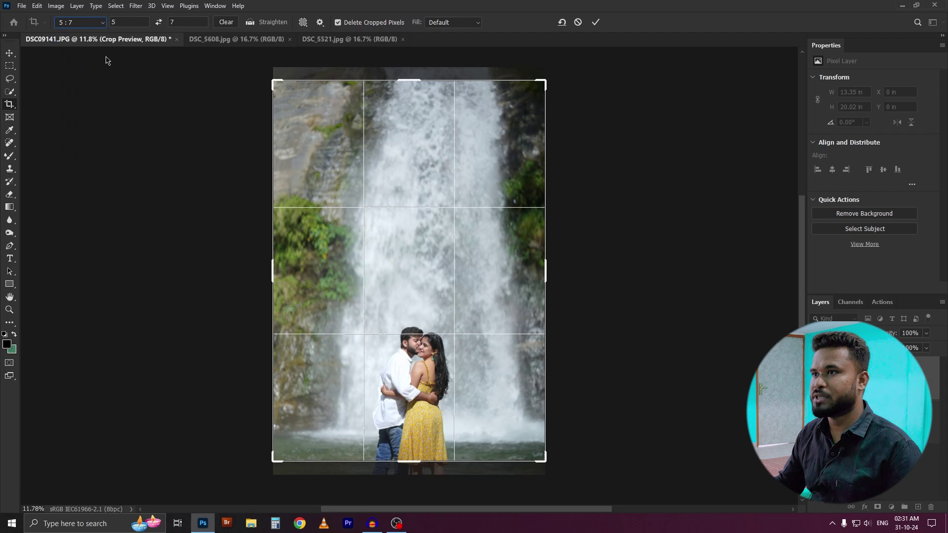
{"action": "left_click", "coordinate": [92, 25]}
{"action": "left_click", "coordinate": [90, 34]}
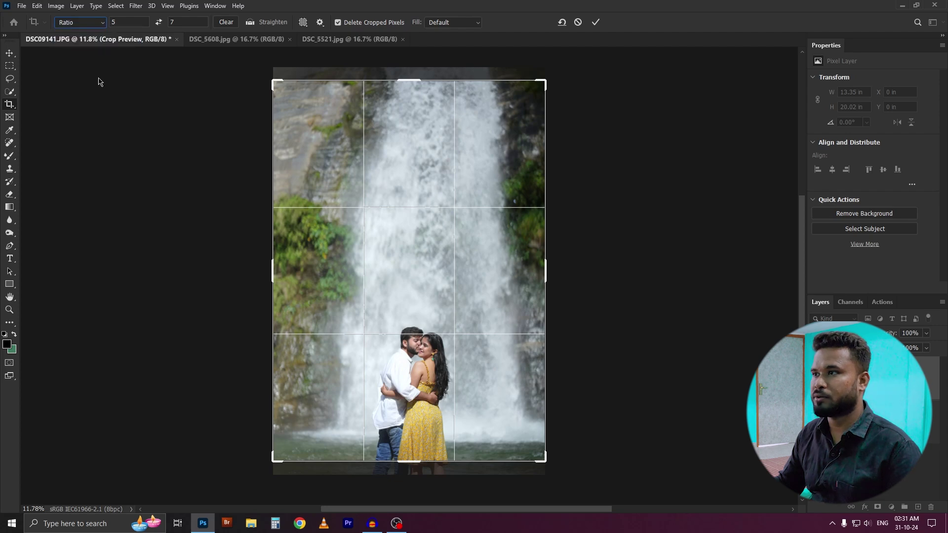
- Expand the 5 : 7 crop frame slightly beyond the photo's edges and apply it with Content-Aware Fill
{"action": "left_click_drag", "start_coordinate": [408, 80], "coordinate": [408, 70]}
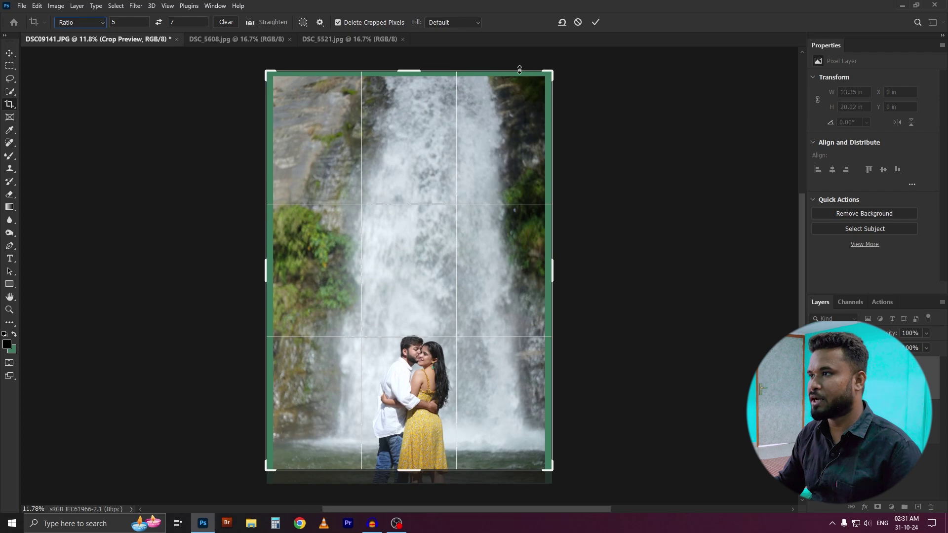
{"action": "left_click", "coordinate": [437, 25]}
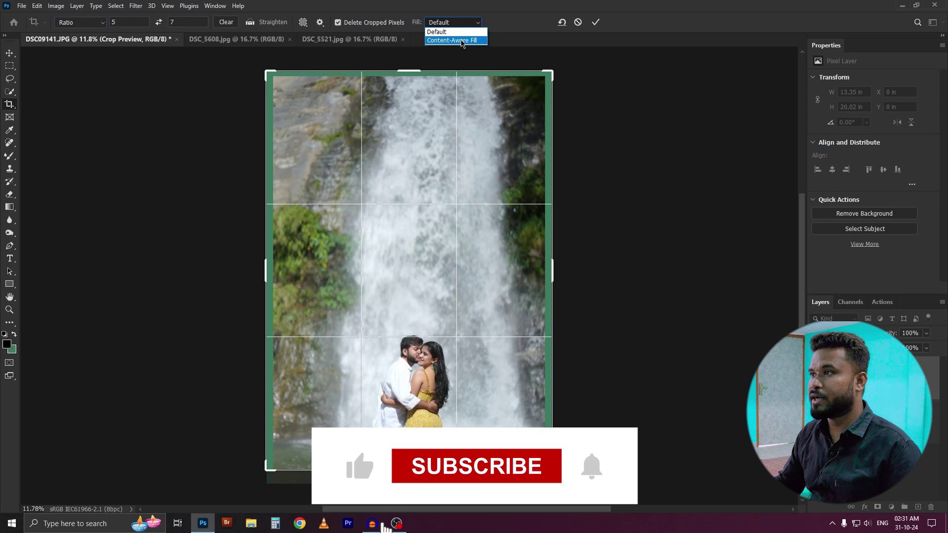
{"action": "left_click", "coordinate": [464, 41]}
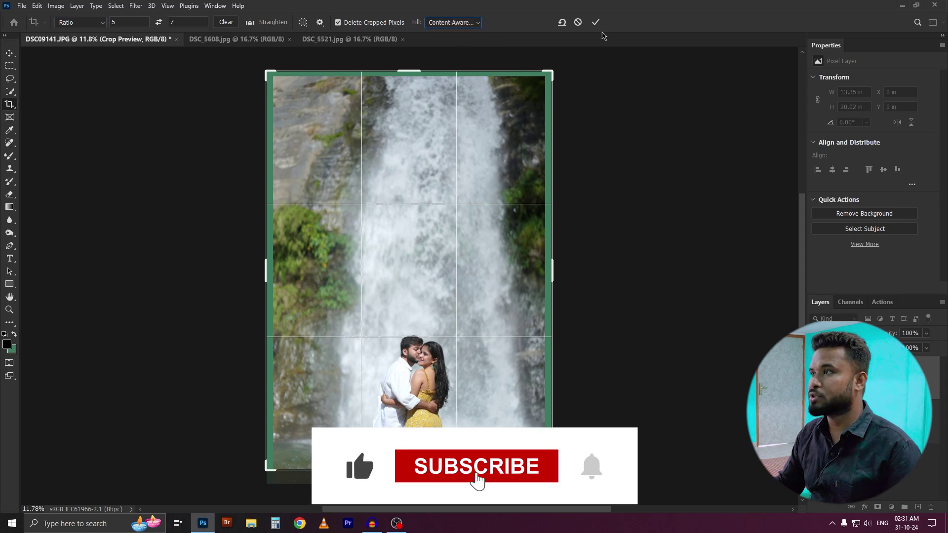
{"action": "left_click", "coordinate": [597, 23]}
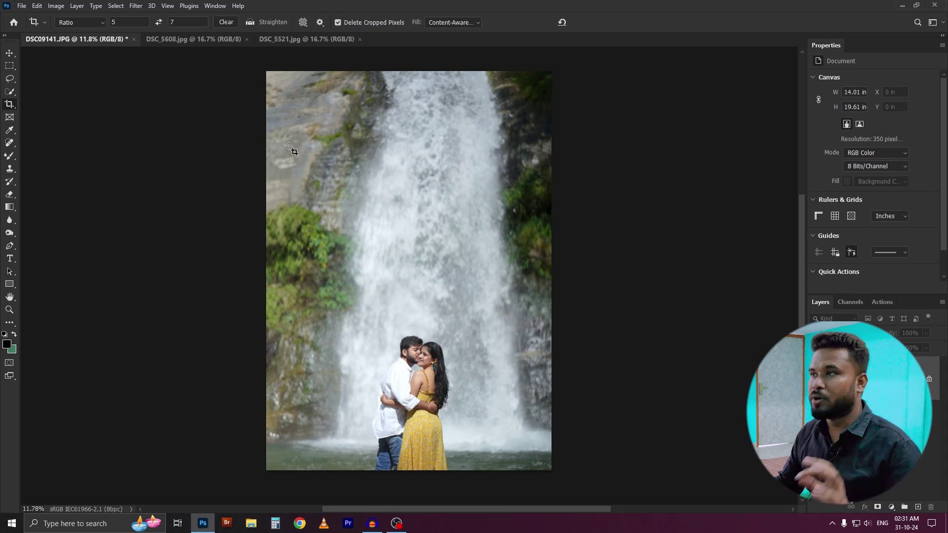
- Keep the crop fill on Content-Aware Fill and undo the applied crop
{"action": "left_click", "coordinate": [440, 22]}
{"action": "left_click", "coordinate": [440, 44]}
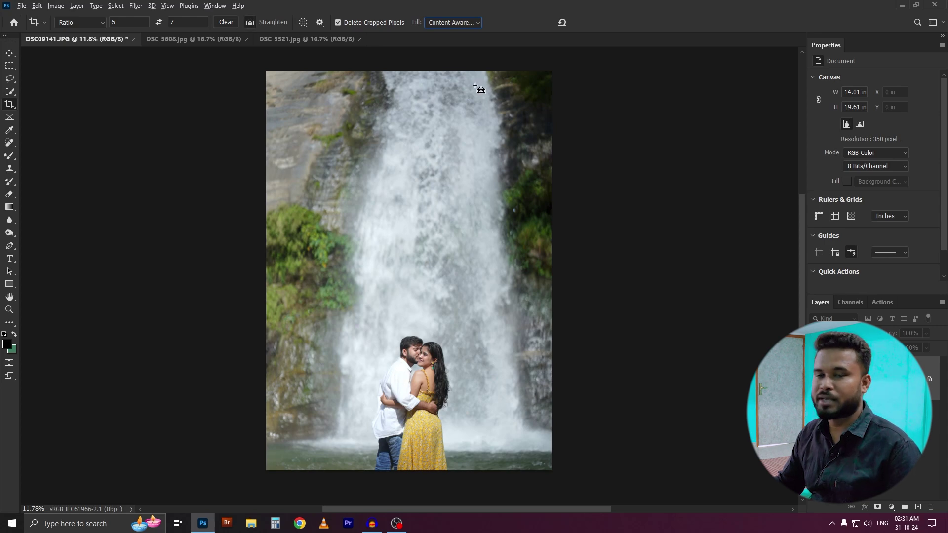
{"action": "key", "text": "ctrl+z"}
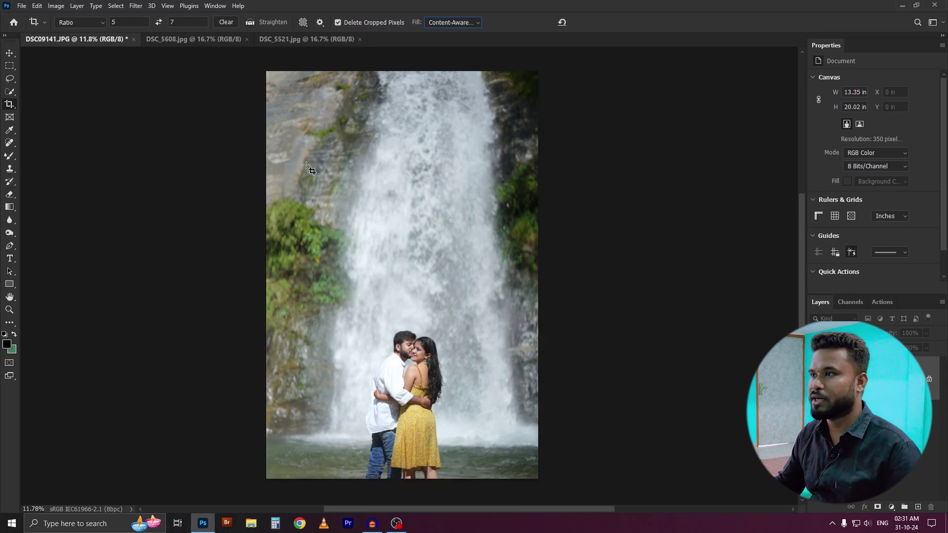
- Expand the crop frame past the photo's top and side edges, apply it with the Default fill, and undo it
{"action": "left_click", "coordinate": [380, 205]}
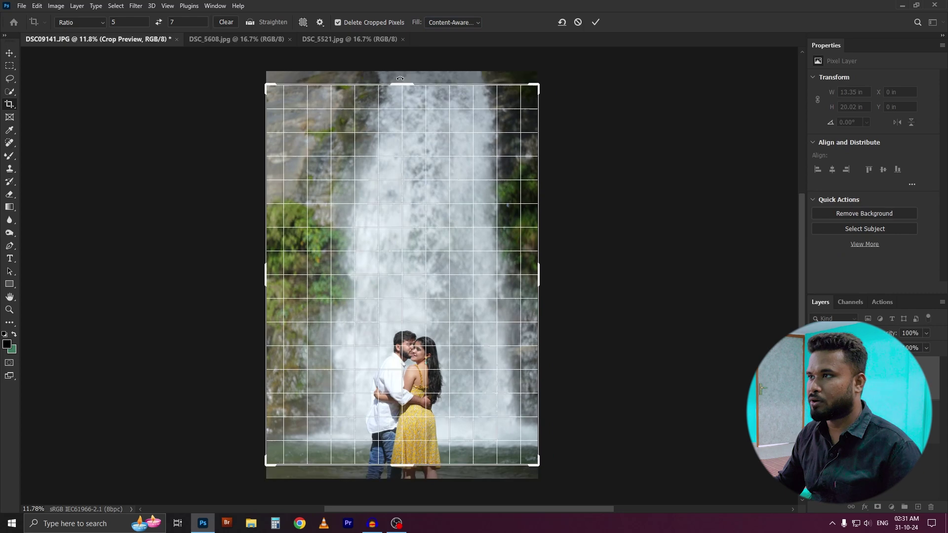
{"action": "left_click_drag", "start_coordinate": [399, 76], "coordinate": [397, 69]}
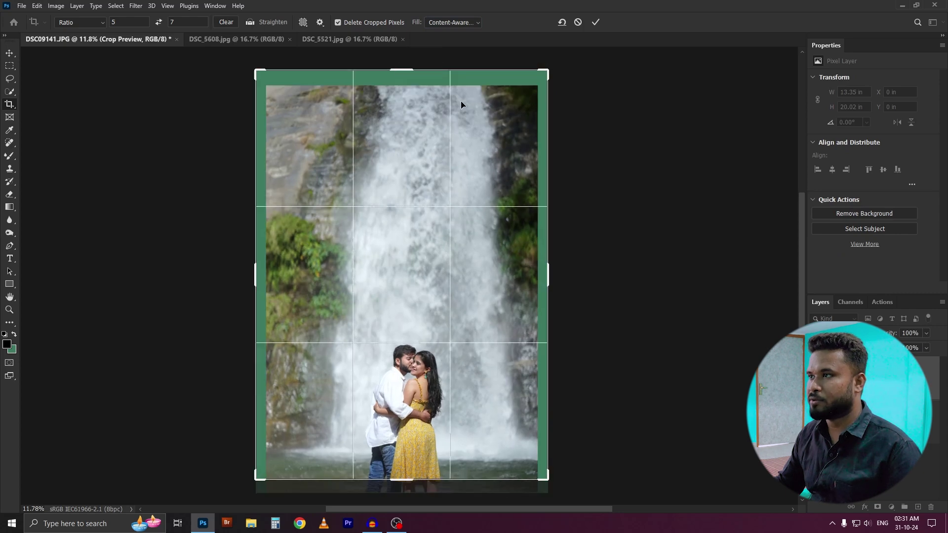
{"action": "left_click", "coordinate": [437, 23]}
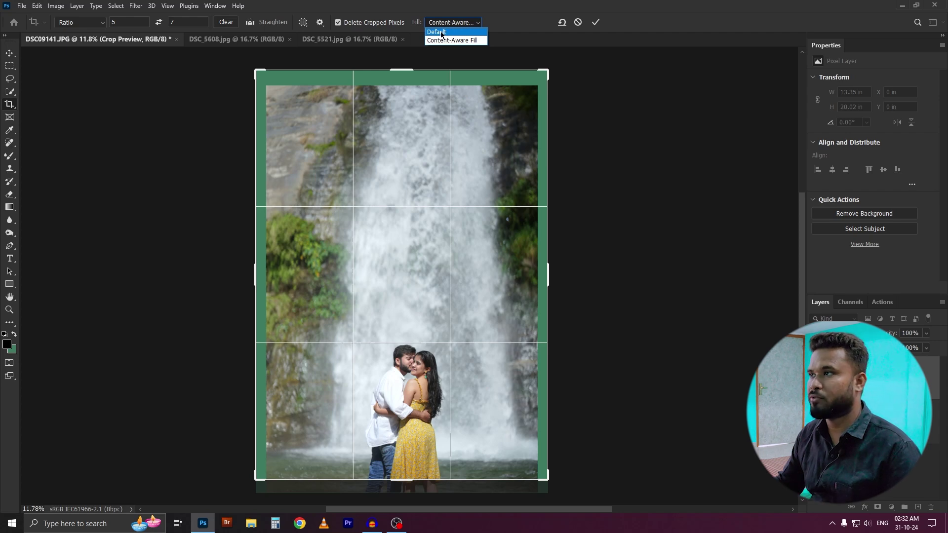
{"action": "left_click", "coordinate": [442, 32]}
{"action": "left_click", "coordinate": [595, 23]}
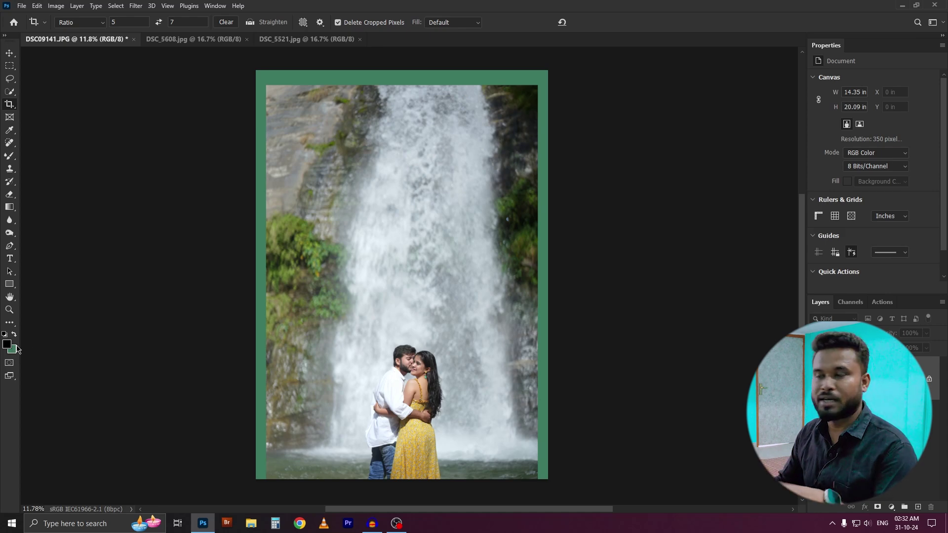
{"action": "key", "text": "ctrl+z"}
- Expand the crop frame past the top and sides again and apply it with the fill set to Content-Aware Fill
{"action": "left_click", "coordinate": [383, 154]}
{"action": "left_click_drag", "start_coordinate": [391, 70], "coordinate": [391, 57]}
{"action": "left_click", "coordinate": [442, 22]}
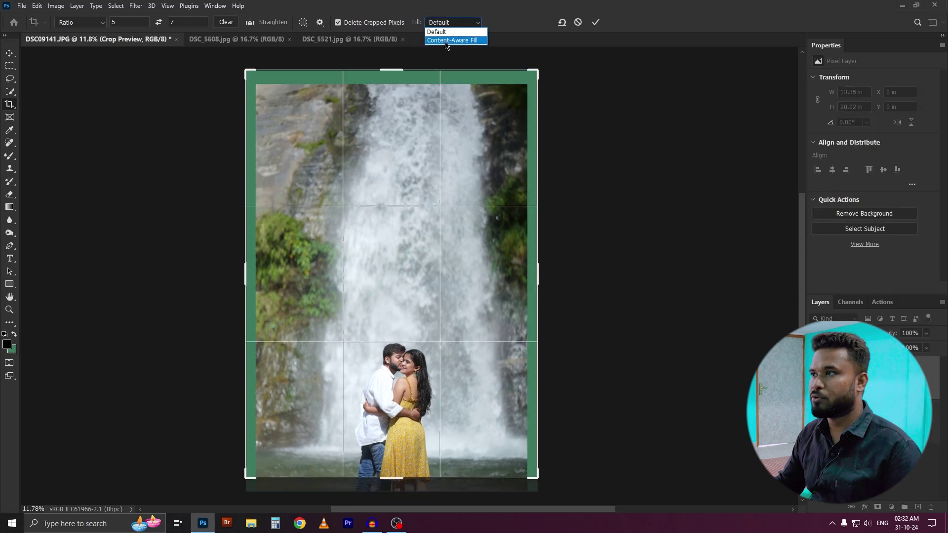
{"action": "left_click", "coordinate": [446, 40]}
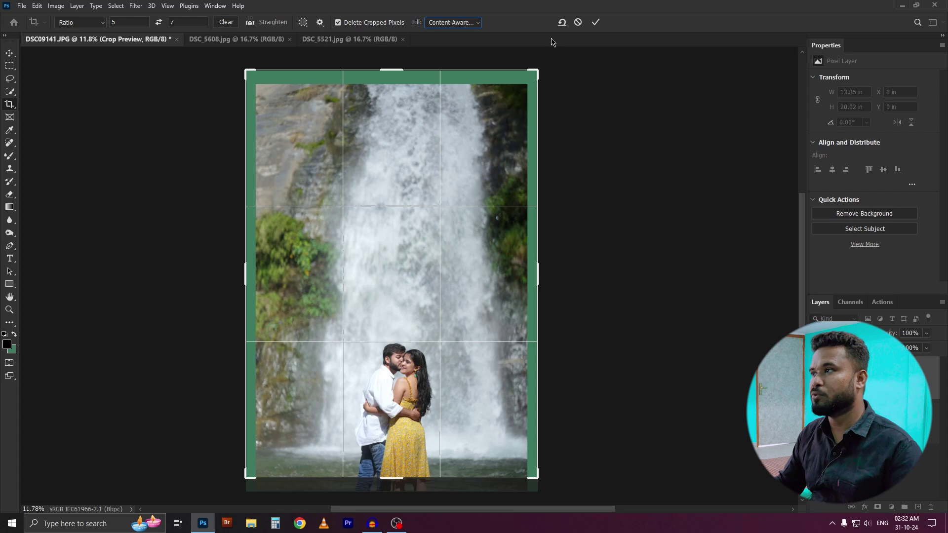
{"action": "left_click", "coordinate": [595, 22]}
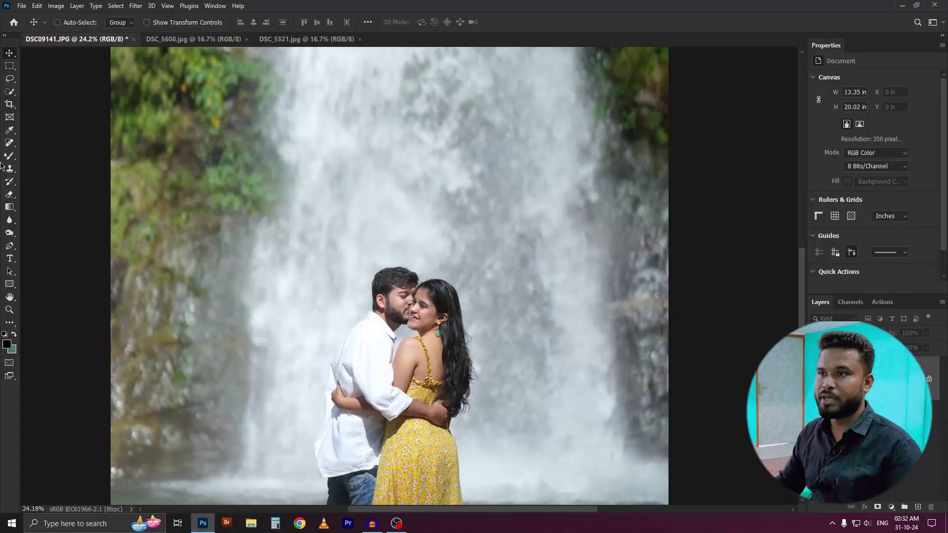
- Heal the blemishes and stray hairs on the man's cheek using the Content-Aware Spot Healing Brush at size 6
{"action": "left_click", "coordinate": [10, 146]}
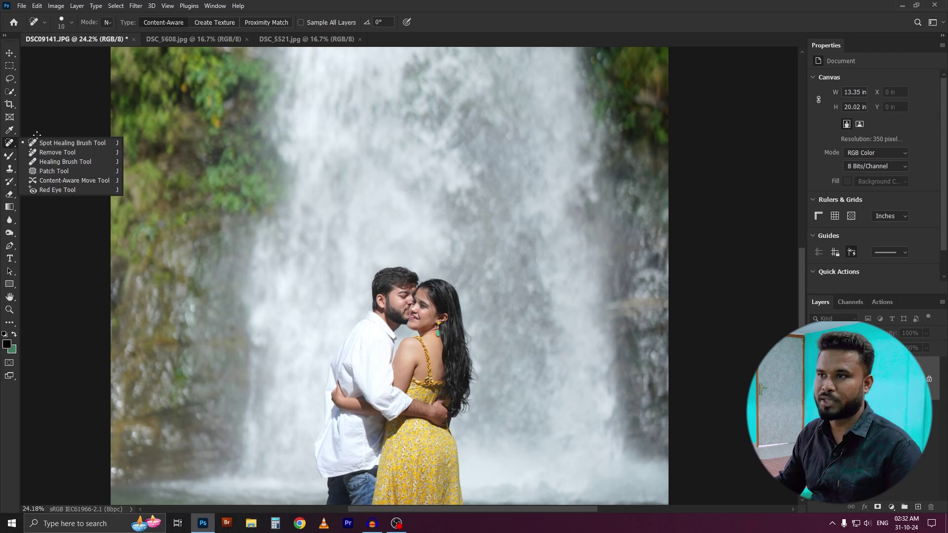
{"action": "left_click", "coordinate": [80, 146]}
{"action": "scroll", "coordinate": [387, 279], "scroll_direction": "up", "scroll_amount": 10}
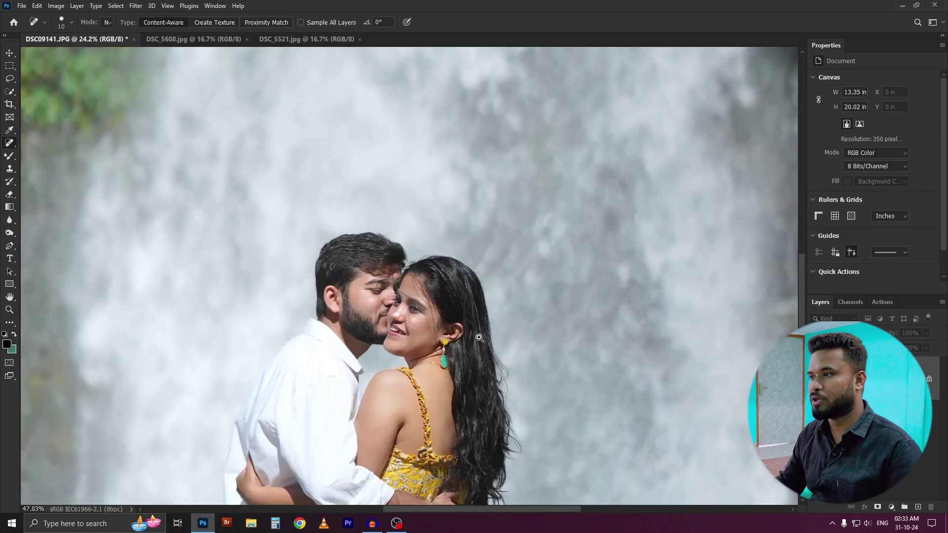
{"action": "key", "text": "bracketright"}
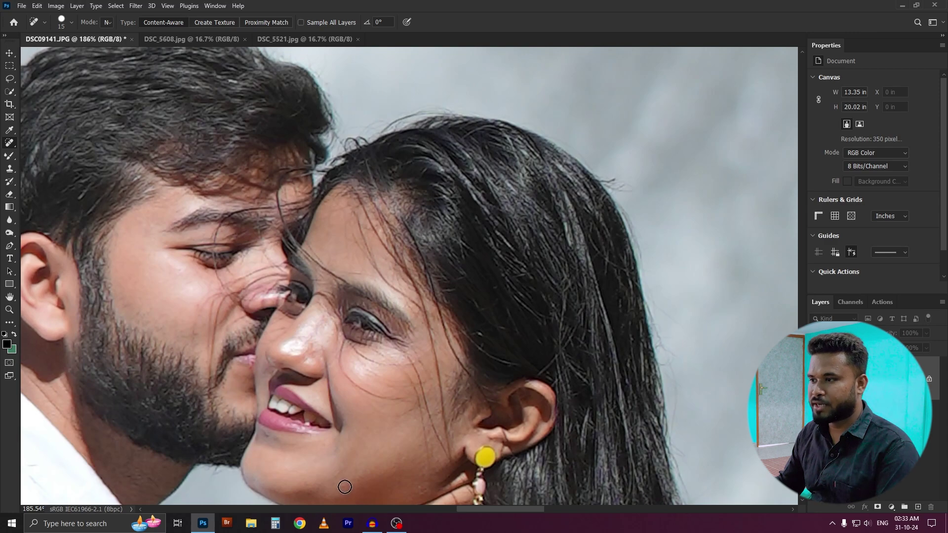
{"action": "key", "text": "bracketright"}
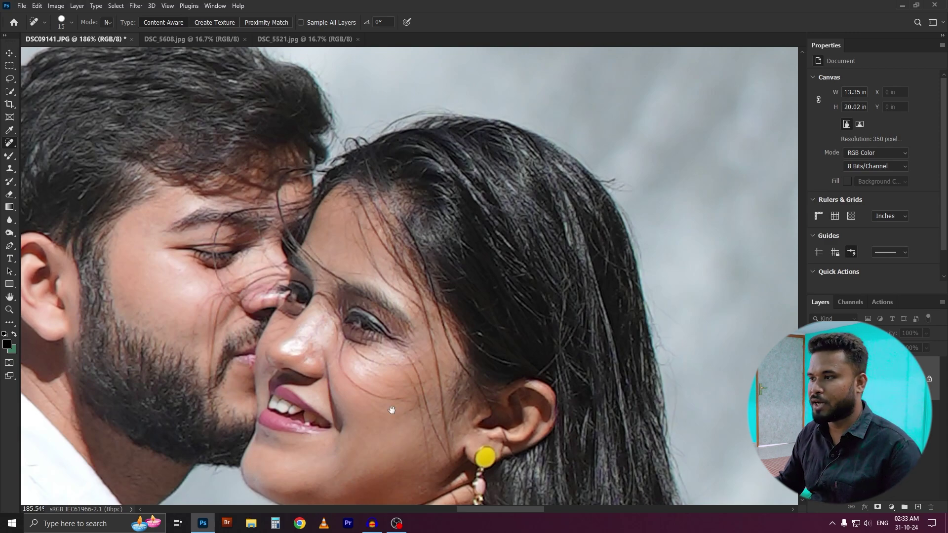
{"action": "scroll", "coordinate": [404, 420], "scroll_direction": "up", "scroll_amount": 2}
{"action": "key", "text": "bracketleft"}
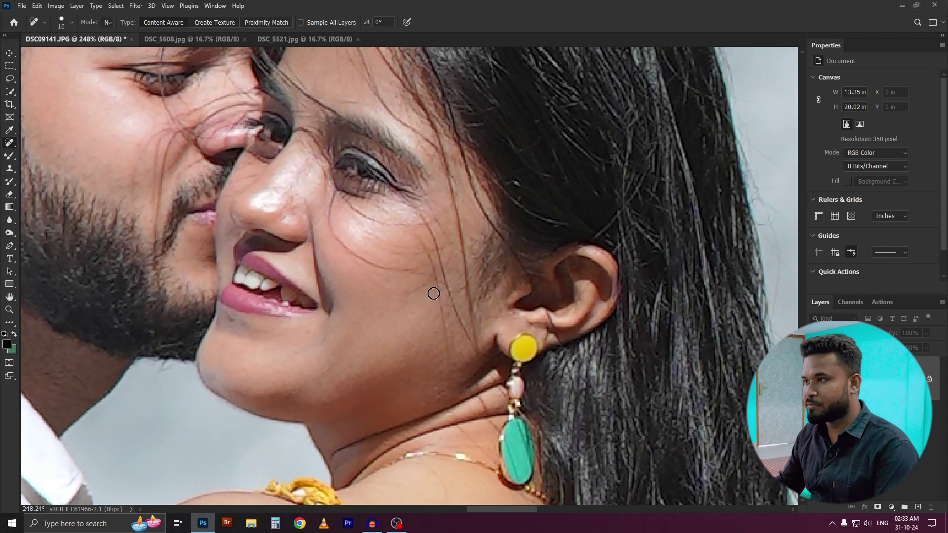
{"action": "scroll", "coordinate": [436, 243], "scroll_direction": "up", "scroll_amount": 2}
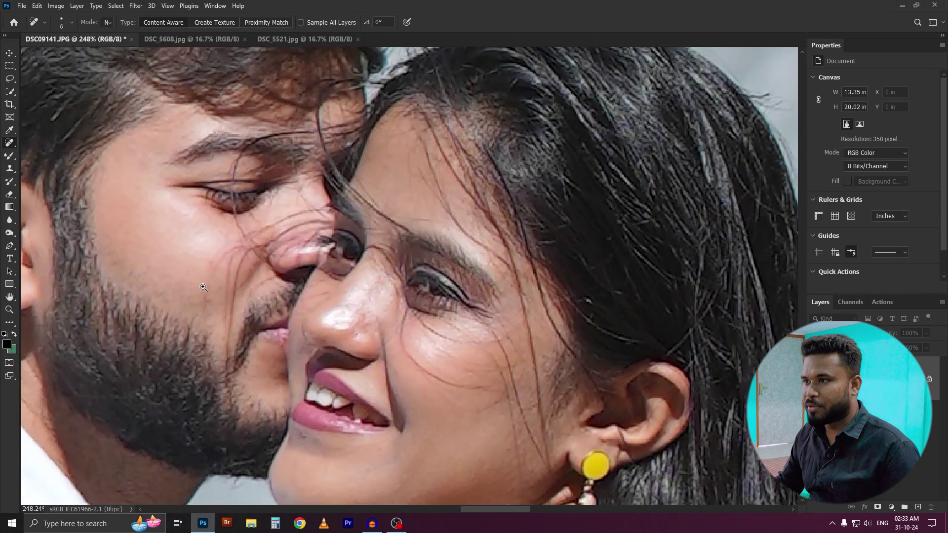
{"action": "left_click_drag", "start_coordinate": [207, 291], "coordinate": [203, 330]}
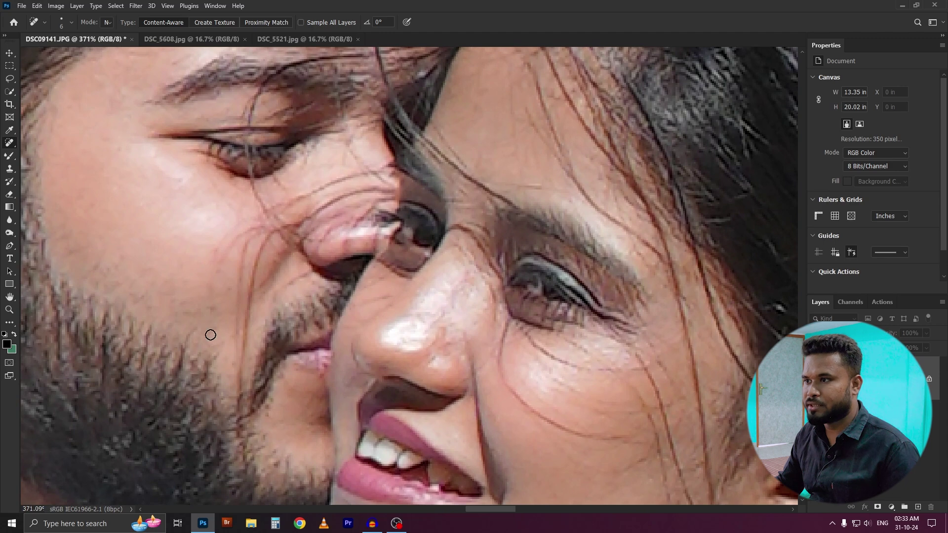
{"action": "mouse_move", "coordinate": [209, 286]}
{"action": "left_mouse_down"}
{"action": "mouse_move", "coordinate": [217, 251]}
{"action": "mouse_move", "coordinate": [223, 246]}
{"action": "mouse_move", "coordinate": [220, 260]}
{"action": "mouse_move", "coordinate": [230, 246]}
{"action": "left_mouse_up"}
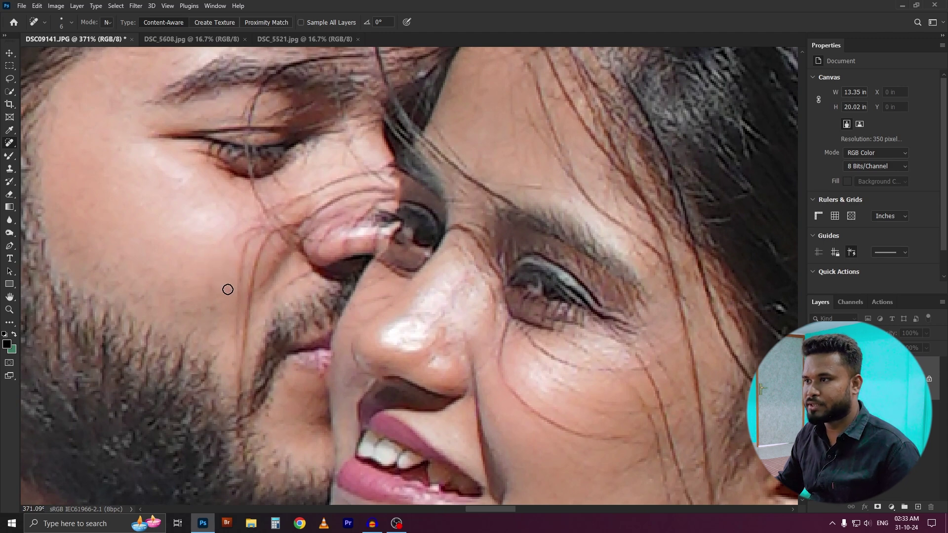
{"action": "left_click_drag", "start_coordinate": [214, 286], "coordinate": [213, 311]}
{"action": "left_click_drag", "start_coordinate": [241, 267], "coordinate": [229, 358]}
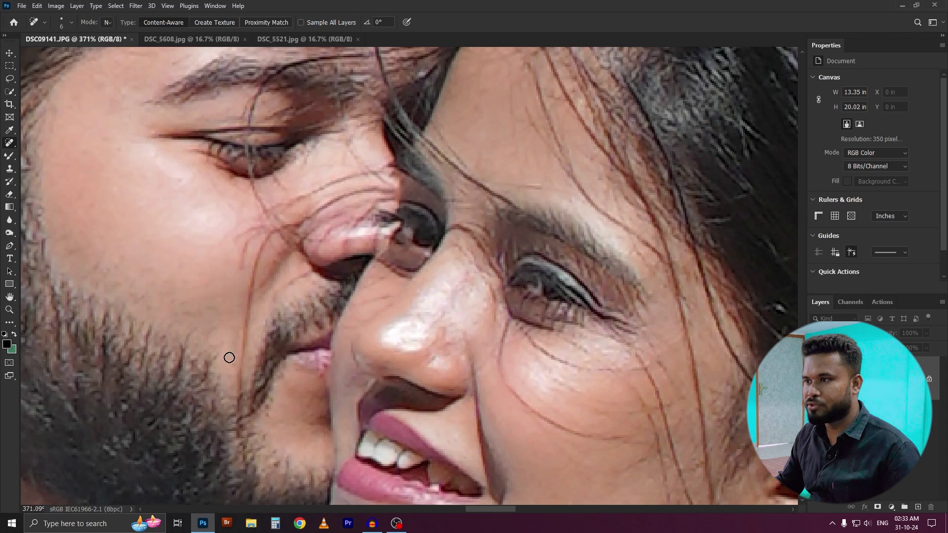
{"action": "key", "text": "v"}
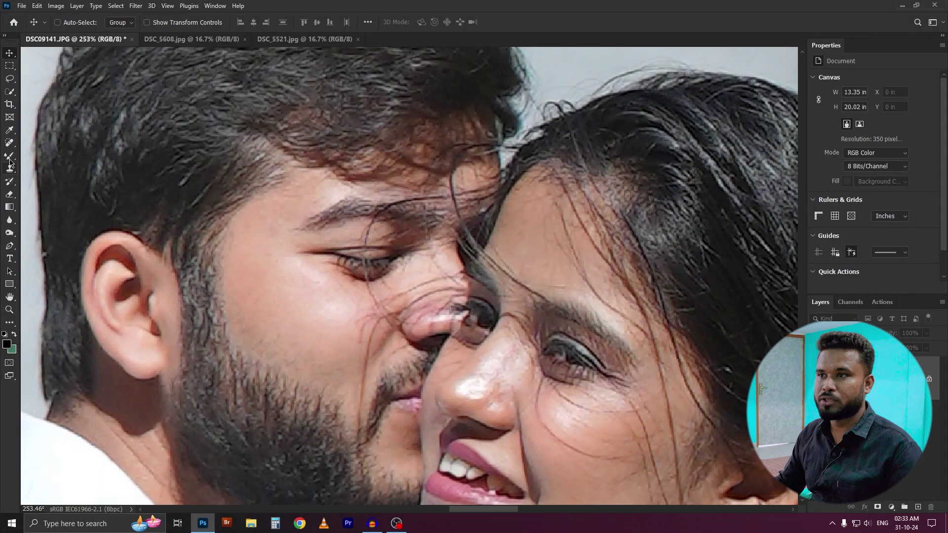
- Smooth the man's facial skin using the Mixer Brush at size 25 with Wet set to 24% and an unloaded brush
{"action": "left_click", "coordinate": [10, 157]}
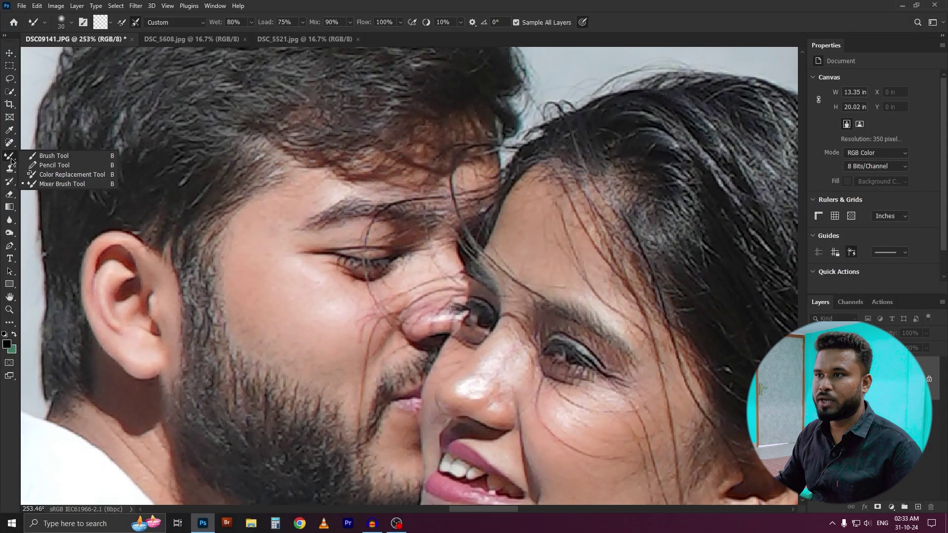
{"action": "left_click", "coordinate": [48, 184]}
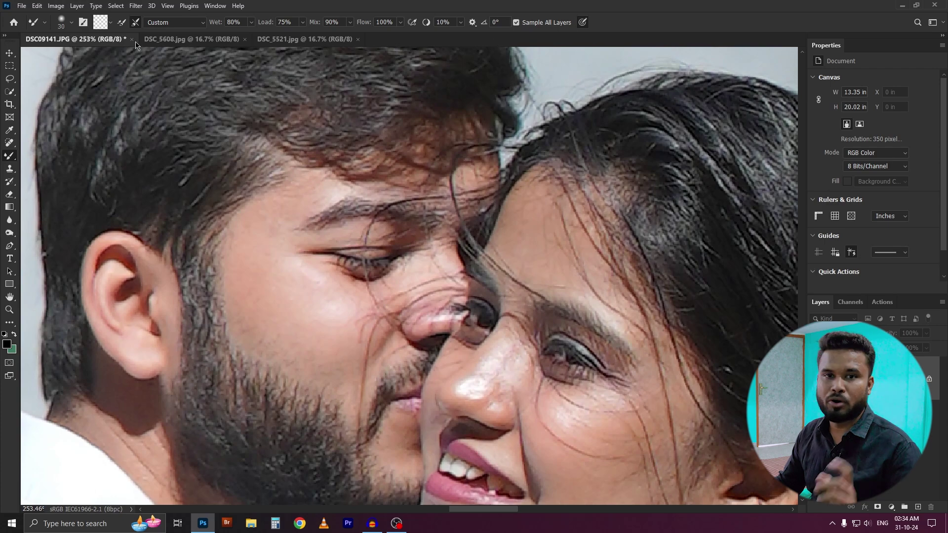
{"action": "left_click", "coordinate": [122, 23]}
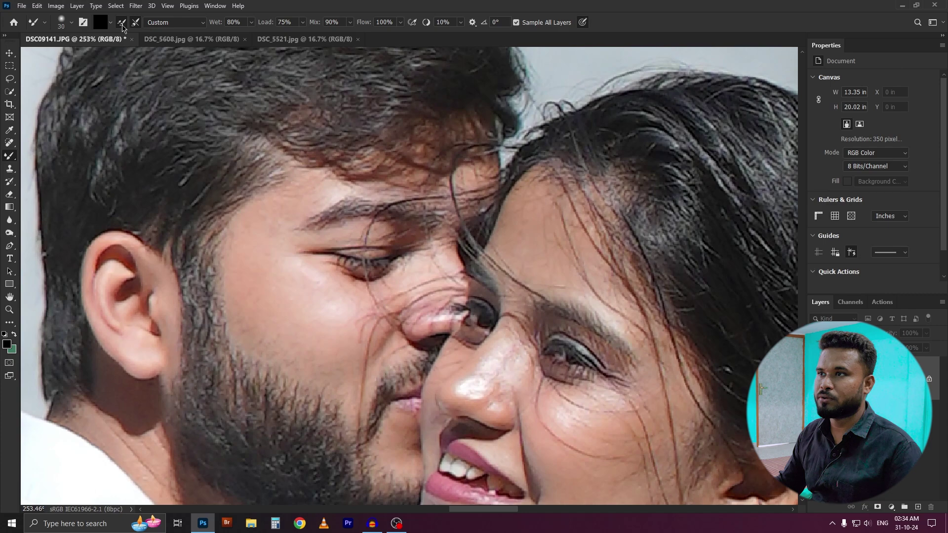
{"action": "left_click", "coordinate": [122, 24]}
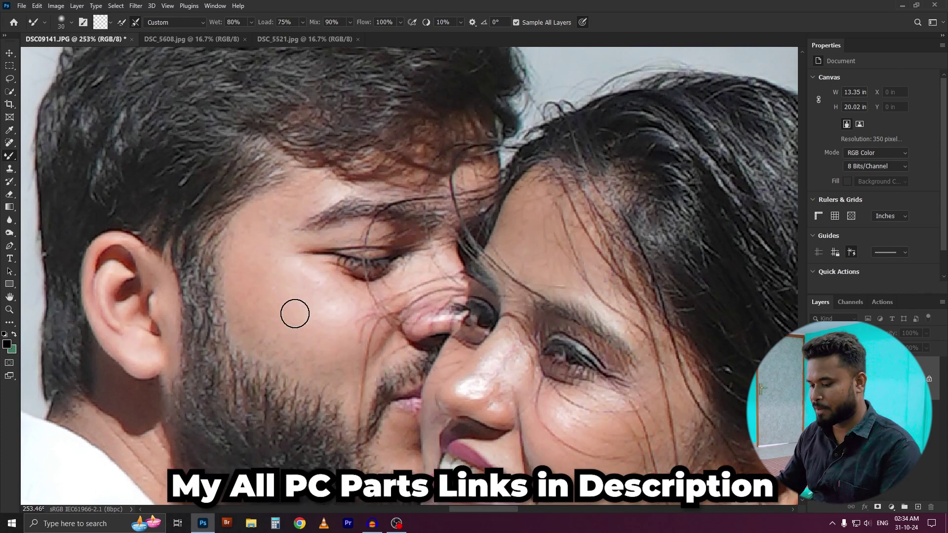
{"action": "left_click_drag", "start_coordinate": [252, 27], "coordinate": [226, 38]}
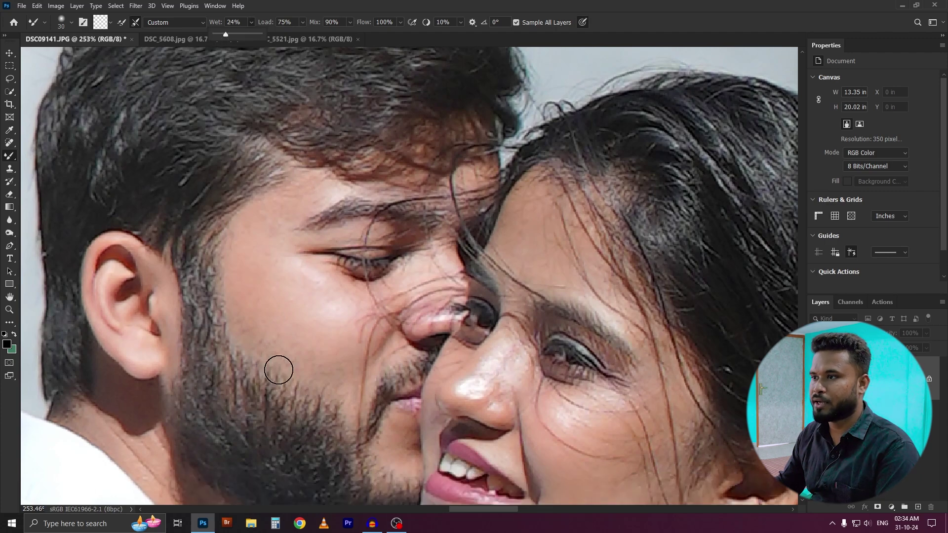
{"action": "key", "text": "bracketleft"}
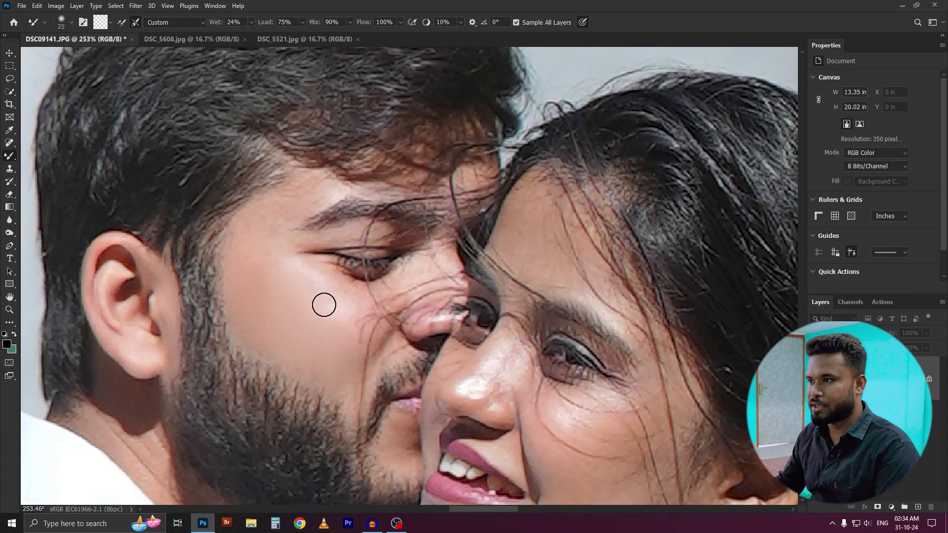
{"action": "mouse_move", "coordinate": [254, 230]}
{"action": "left_mouse_down"}
{"action": "mouse_move", "coordinate": [271, 245]}
{"action": "mouse_move", "coordinate": [272, 217]}
{"action": "left_mouse_up"}
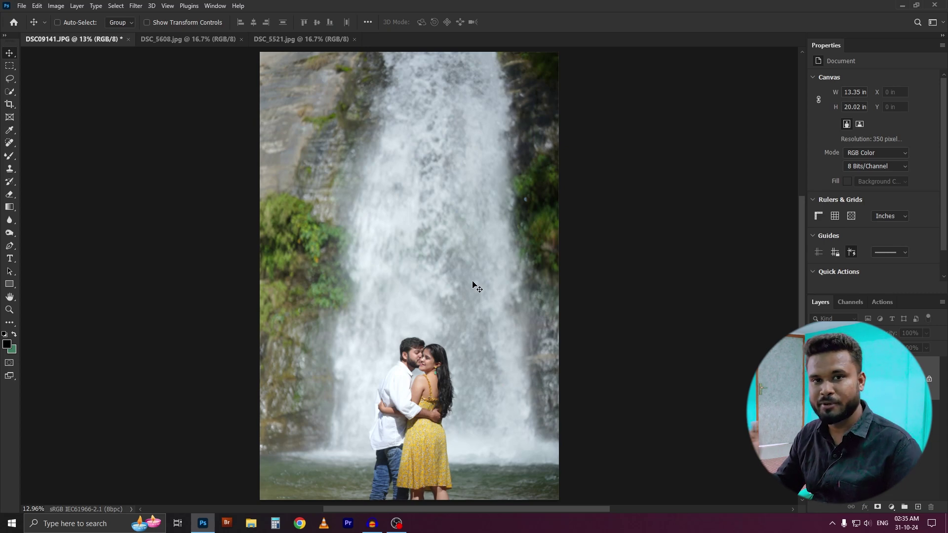
- Choose the Clone Stamp tool for the waterfall photo
{"action": "scroll", "coordinate": [528, 313], "scroll_direction": "up", "scroll_amount": 3}
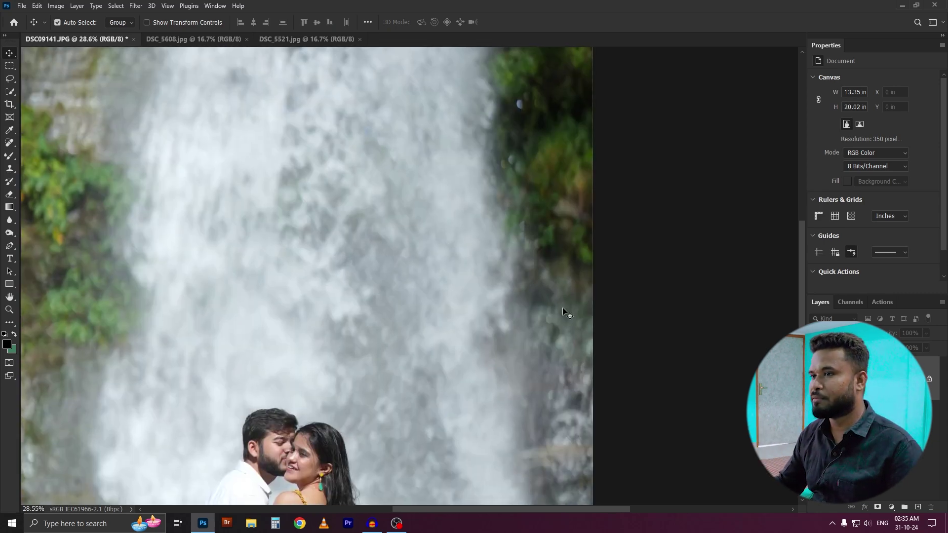
{"action": "left_click", "coordinate": [10, 169]}
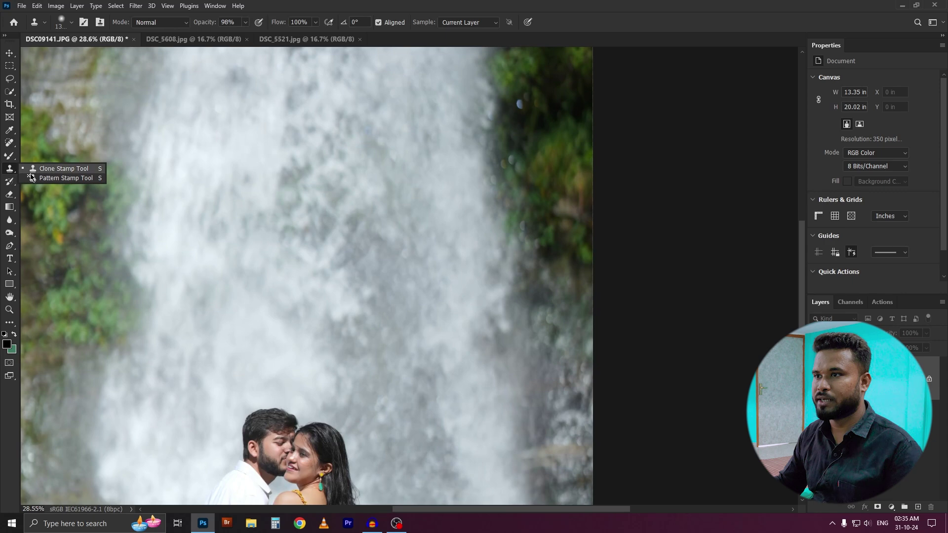
{"action": "left_click", "coordinate": [59, 166]}
{"action": "scroll", "coordinate": [454, 200], "scroll_direction": "down", "scroll_amount": 3}
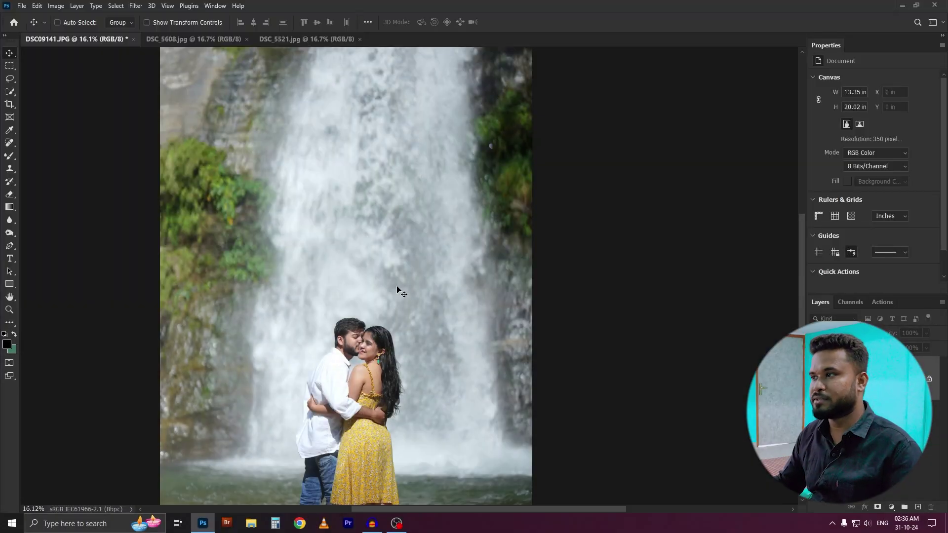
- Draw a black-filled rectangle about 7.86 by 5.43 in over the waterfall above the couple
{"action": "left_click", "coordinate": [9, 284]}
{"action": "mouse_move", "coordinate": [246, 95]}
{"action": "left_mouse_down"}
{"action": "mouse_move", "coordinate": [478, 250]}
{"action": "mouse_move", "coordinate": [466, 246]}
{"action": "left_mouse_up"}
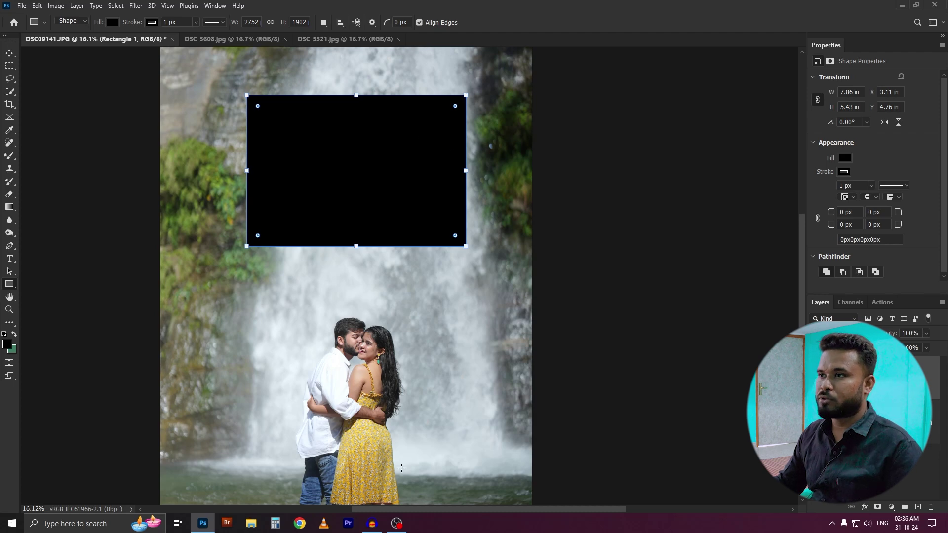
{"action": "left_click", "coordinate": [9, 55]}
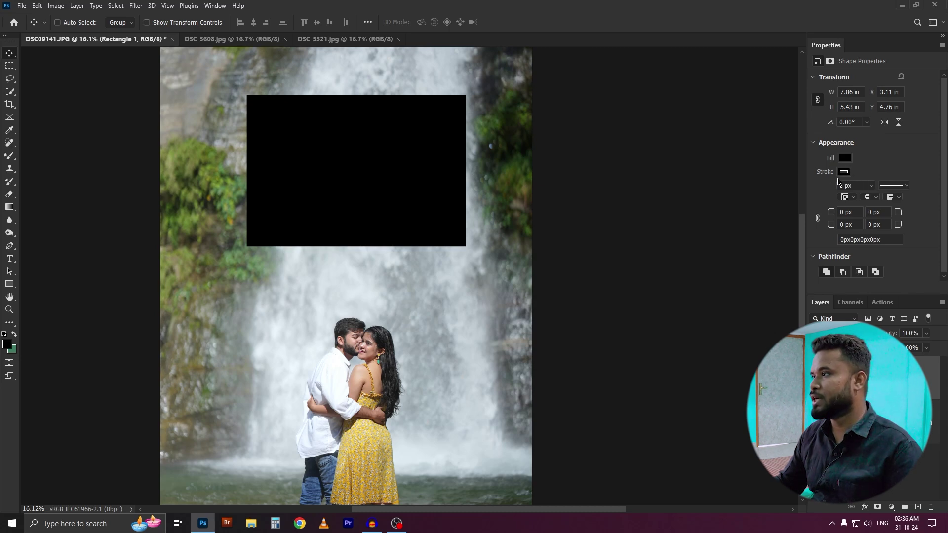
- Keep the rectangle's stroke style solid and set its stroke width to 0.81 px
{"action": "left_click", "coordinate": [907, 186]}
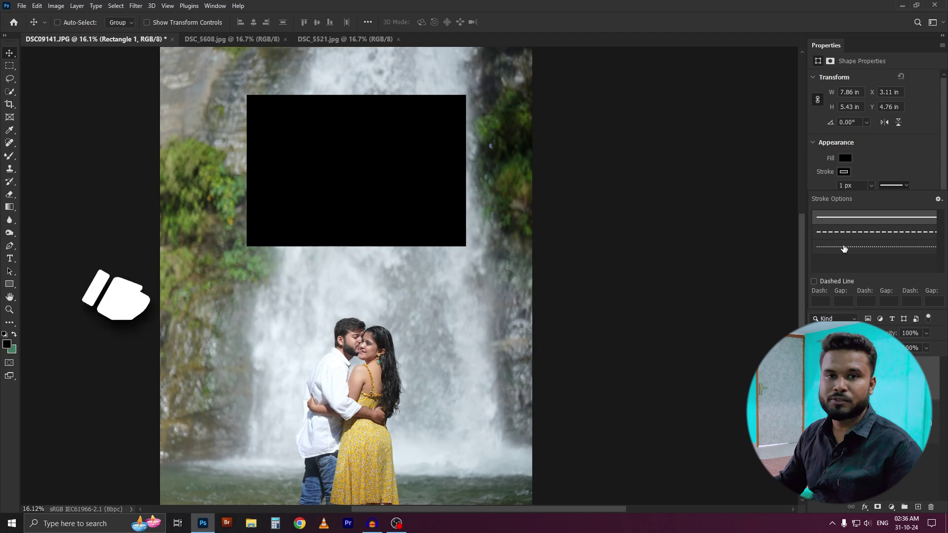
{"action": "left_click", "coordinate": [866, 194]}
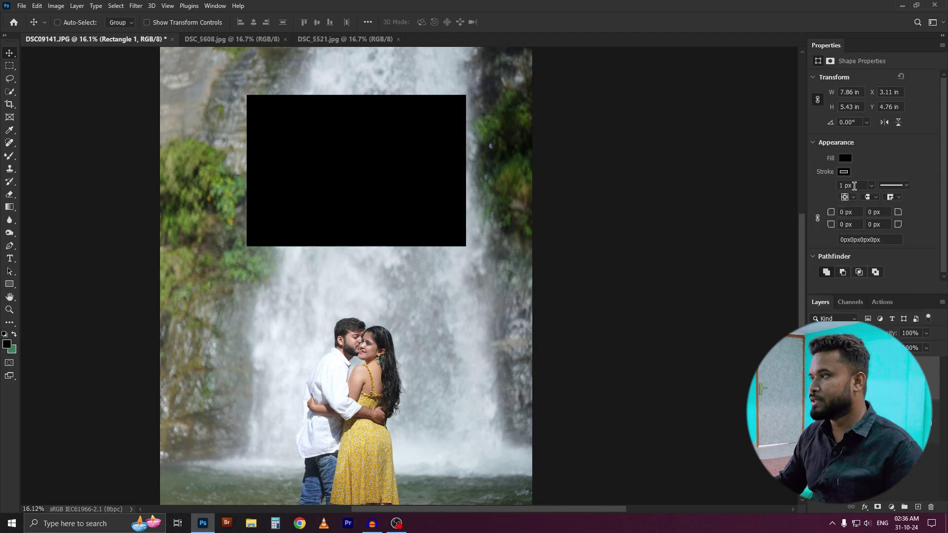
{"action": "left_click", "coordinate": [872, 185]}
{"action": "left_click_drag", "start_coordinate": [863, 197], "coordinate": [869, 201]}
{"action": "left_click", "coordinate": [877, 173]}
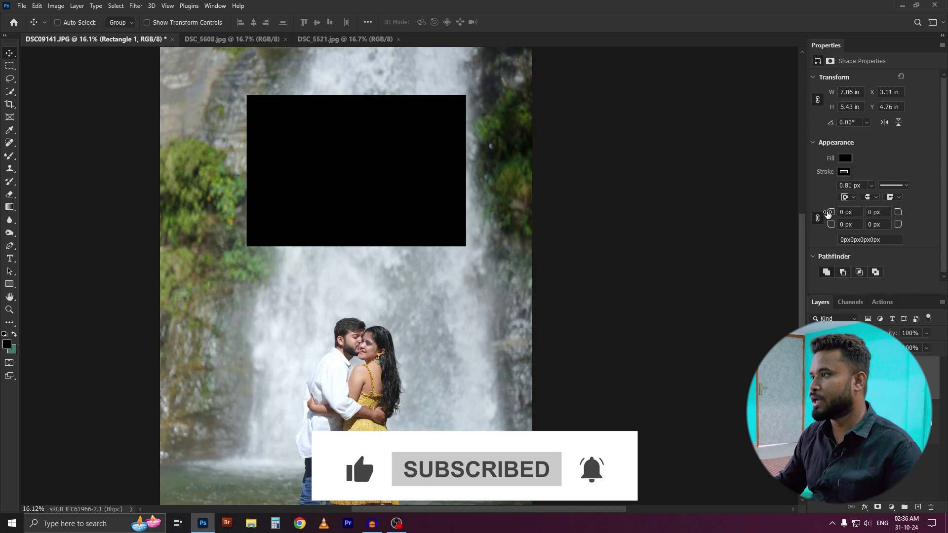
- Round all four corners of the rectangle to 244 px and undo the rounding
{"action": "left_click_drag", "start_coordinate": [828, 213], "coordinate": [945, 213]}
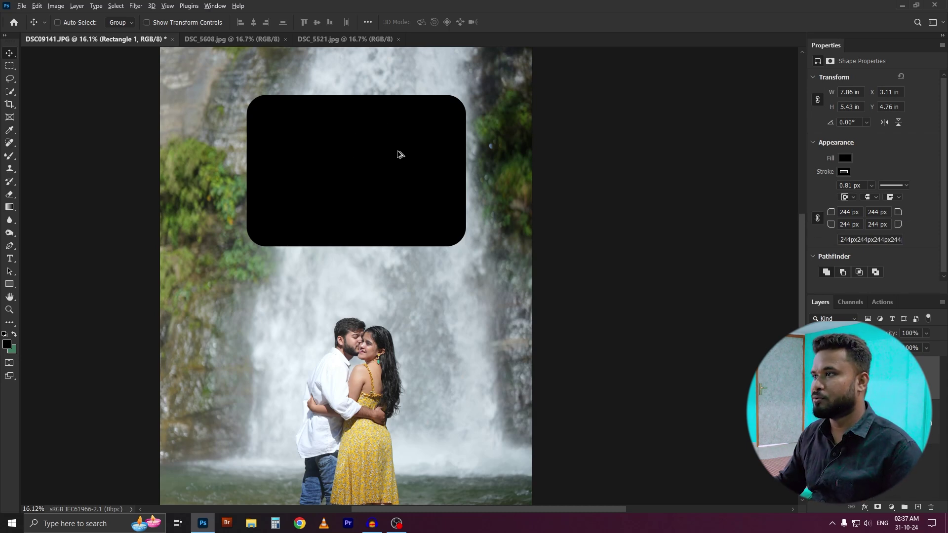
{"action": "key", "text": "ctrl+z"}
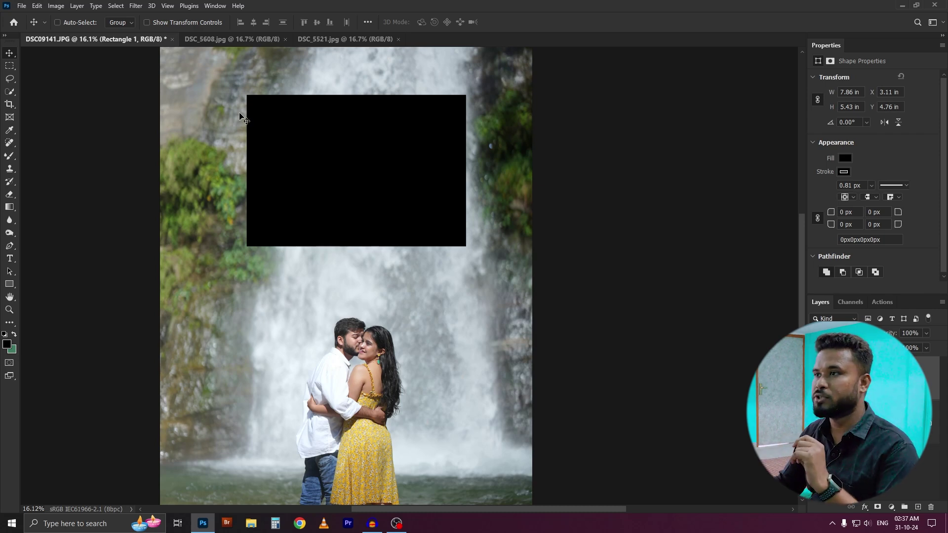
- Unlink the rectangle's corner radii, setting the top-left corner to 128 px and entering 1280 px for the bottom-right corner
{"action": "left_click", "coordinate": [818, 218]}
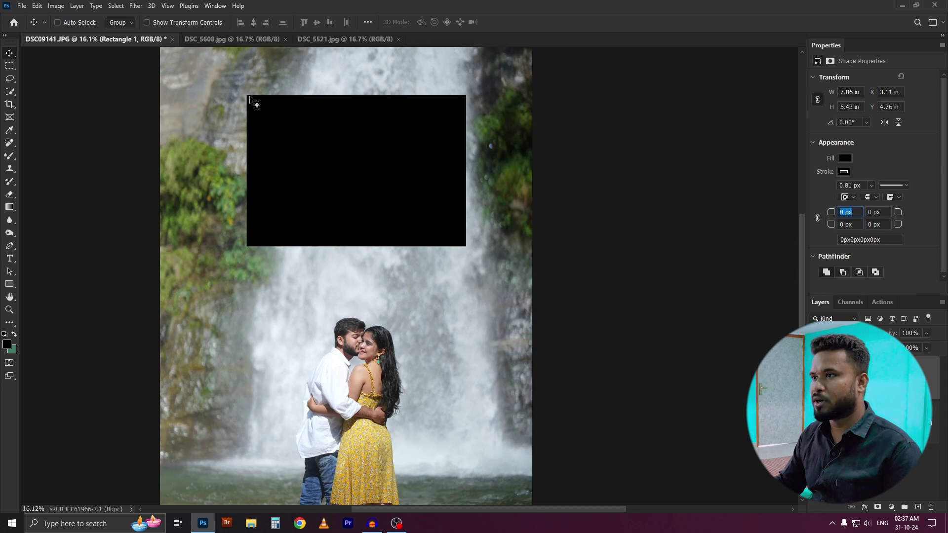
{"action": "type", "text": "128"}
{"action": "key", "text": "Return"}
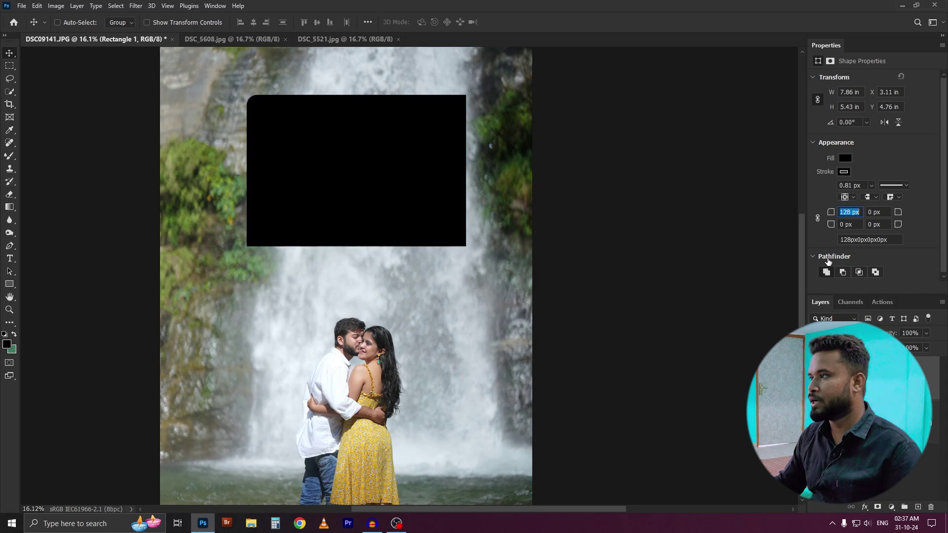
{"action": "left_click", "coordinate": [870, 226]}
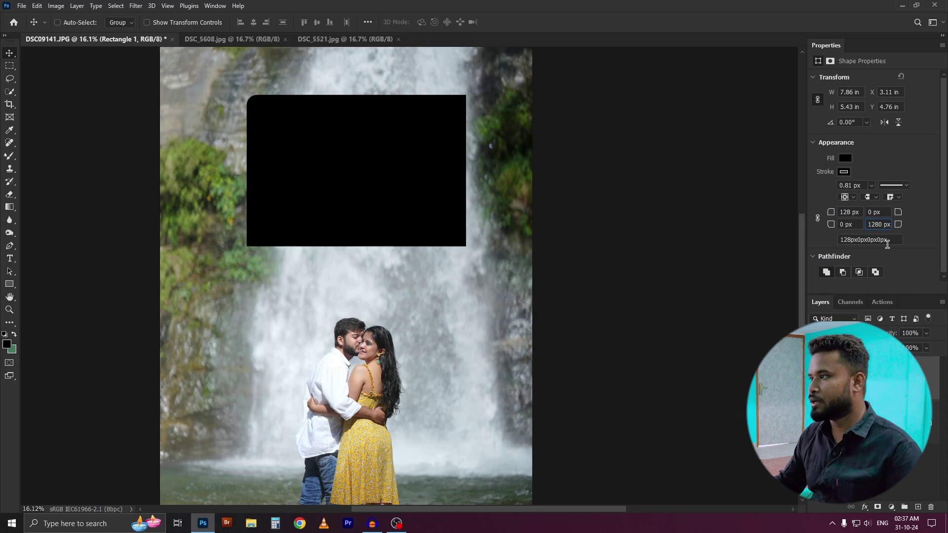
{"action": "key", "text": "Return"}
{"action": "type", "text": "128"}
{"action": "key", "text": "Tab"}
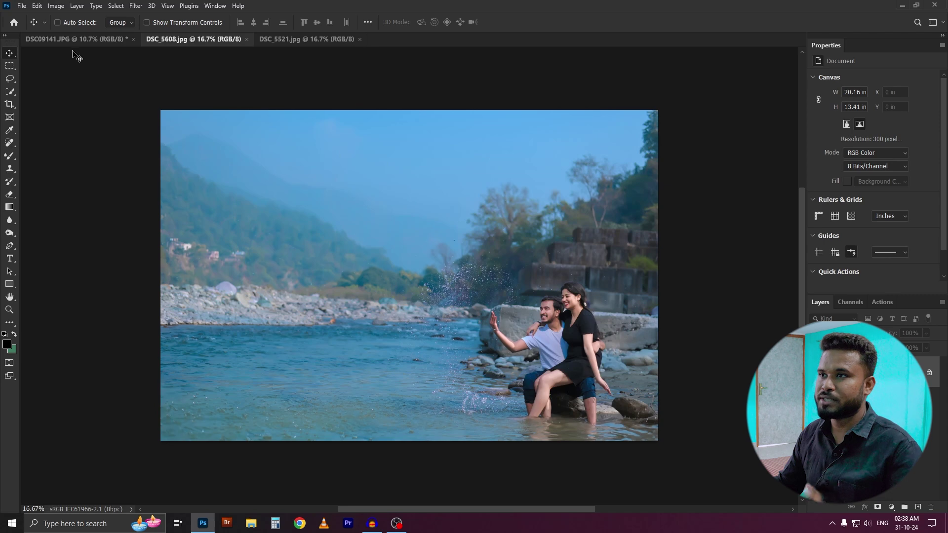
- Replace the sky in the riverside couple photo with the orange sunset sky using Sky Replacement, output to New Layers
{"action": "left_click", "coordinate": [36, 7]}
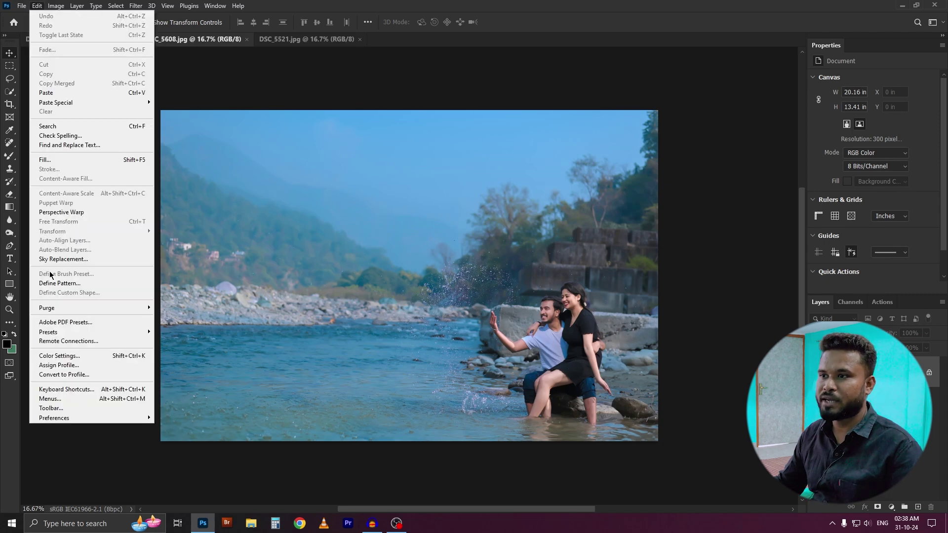
{"action": "left_click", "coordinate": [79, 259]}
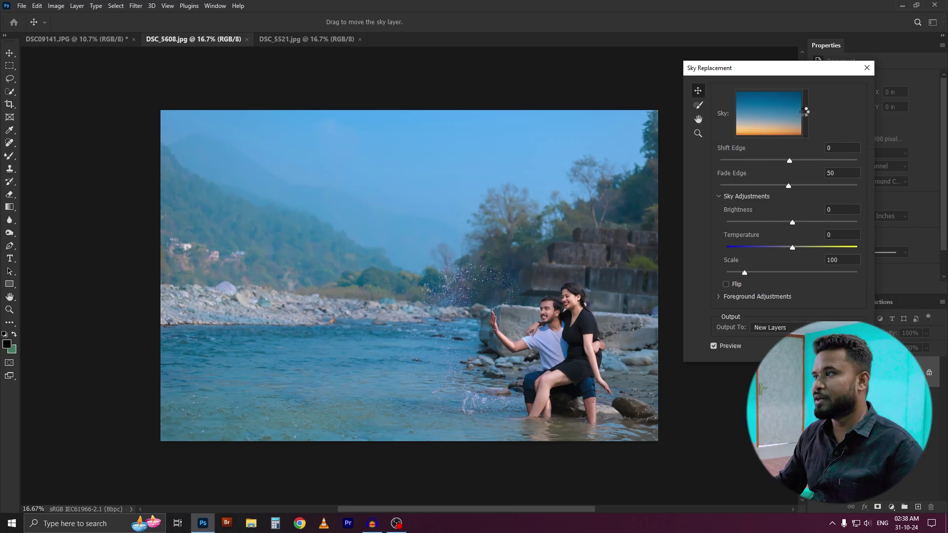
{"action": "left_click", "coordinate": [804, 115]}
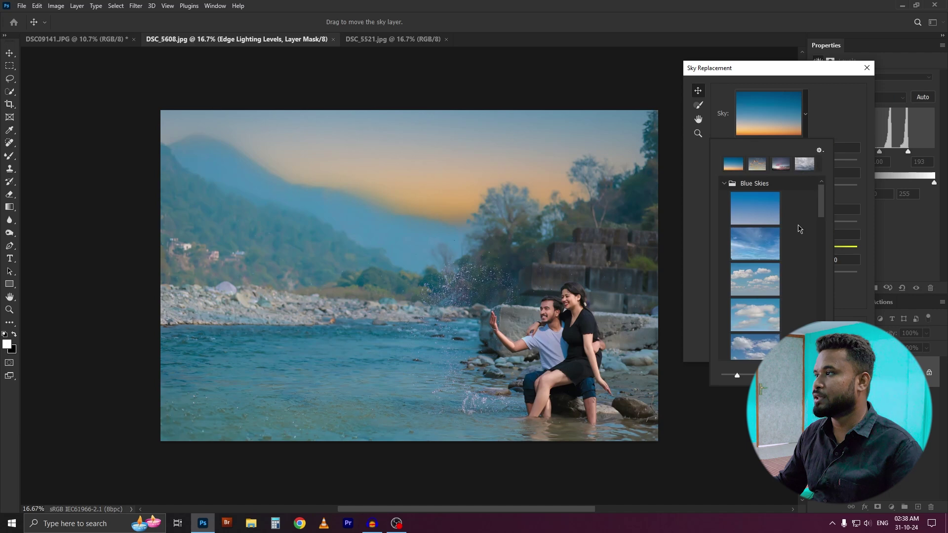
{"action": "mouse_move", "coordinate": [818, 198]}
{"action": "left_mouse_down"}
{"action": "mouse_move", "coordinate": [821, 228]}
{"action": "mouse_move", "coordinate": [820, 182]}
{"action": "left_mouse_up"}
{"action": "left_click", "coordinate": [837, 104]}
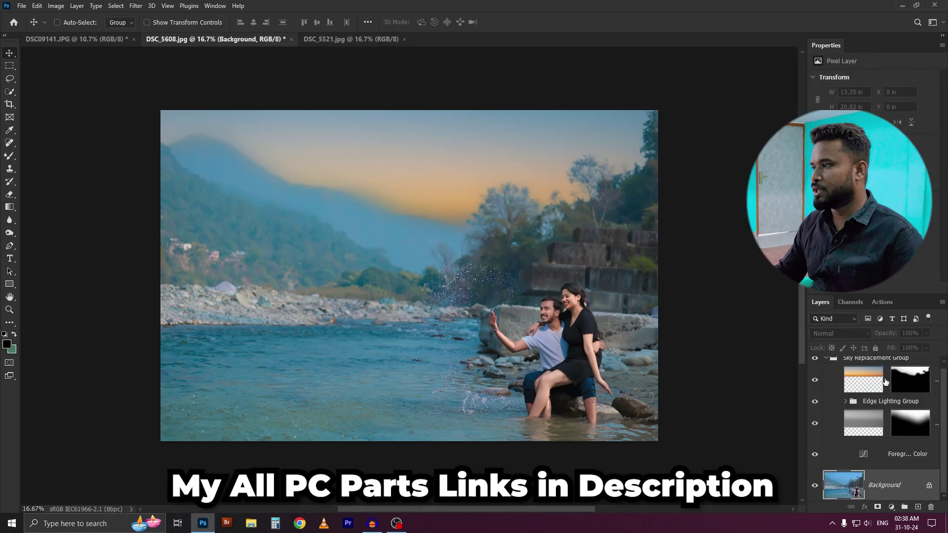
- Select the replacement sky layer's mask and the foreground lighting layer's mask in the Sky Replacement Group
{"action": "left_click", "coordinate": [917, 378]}
{"action": "left_click", "coordinate": [910, 423]}
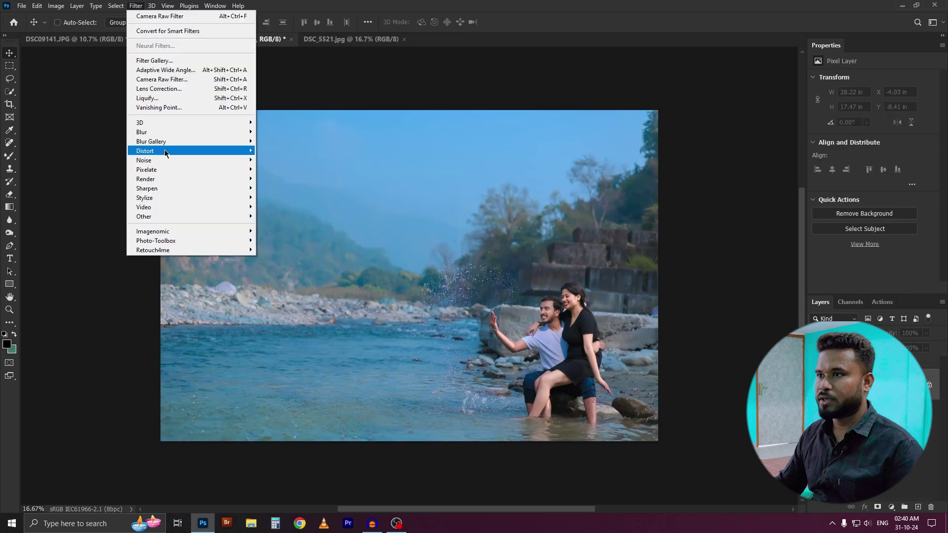
- Add a Tilt-Shift blur to the riverside couple photo and move its focus band down to the river's far shoreline
{"action": "mouse_move", "coordinate": [211, 141]}
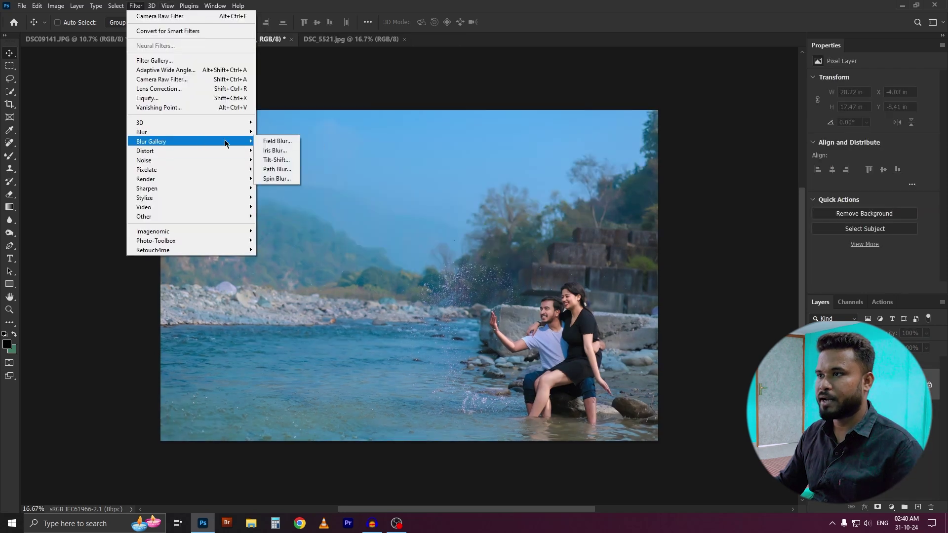
{"action": "left_click", "coordinate": [275, 160]}
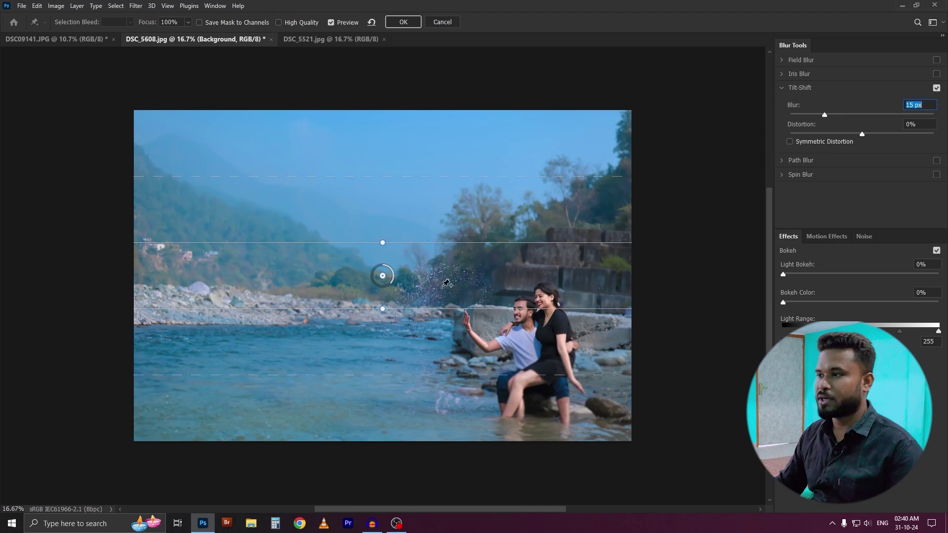
{"action": "left_click", "coordinate": [383, 278]}
{"action": "left_click_drag", "start_coordinate": [383, 278], "coordinate": [382, 312]}
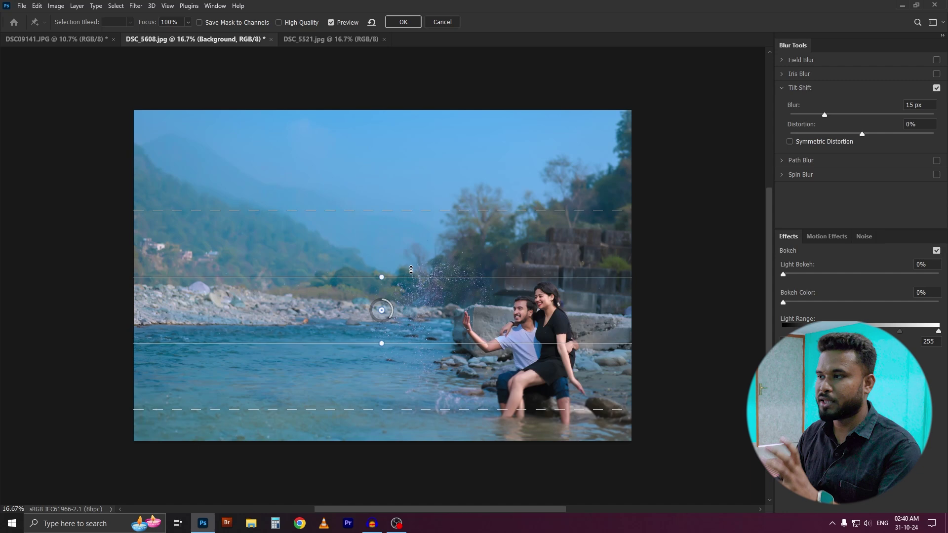
- Set the Tilt-Shift blur to 34 px and shift the focus band further down onto the couple
{"action": "left_click_drag", "start_coordinate": [821, 116], "coordinate": [851, 116]}
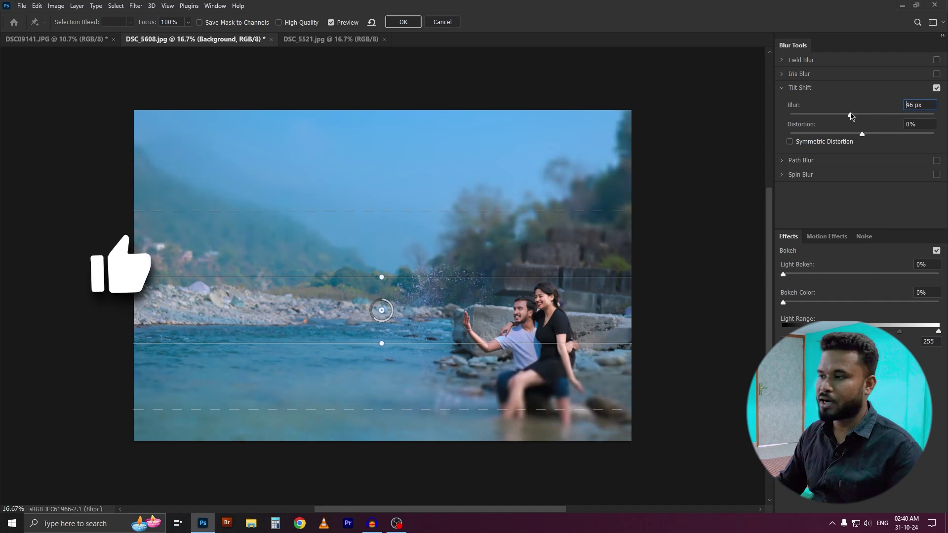
{"action": "left_click_drag", "start_coordinate": [851, 115], "coordinate": [845, 116]}
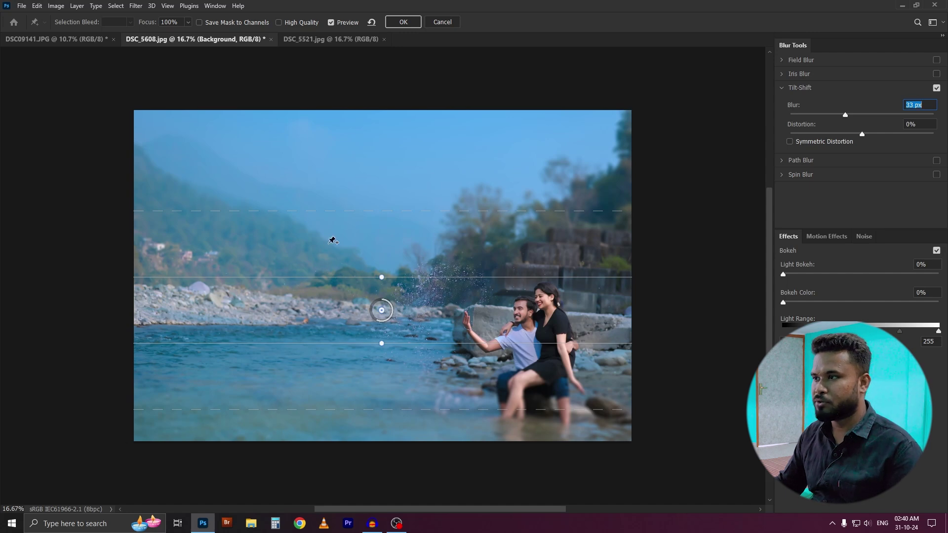
{"action": "left_click", "coordinate": [382, 311]}
{"action": "left_click_drag", "start_coordinate": [381, 311], "coordinate": [382, 328]}
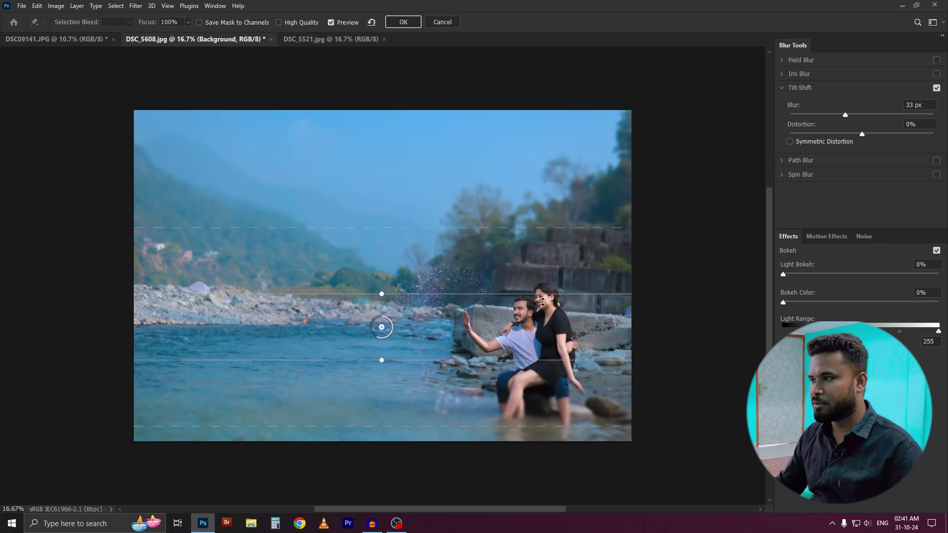
{"action": "mouse_move", "coordinate": [845, 115]}
{"action": "left_mouse_down"}
{"action": "mouse_move", "coordinate": [859, 117]}
{"action": "mouse_move", "coordinate": [846, 115]}
{"action": "left_mouse_up"}
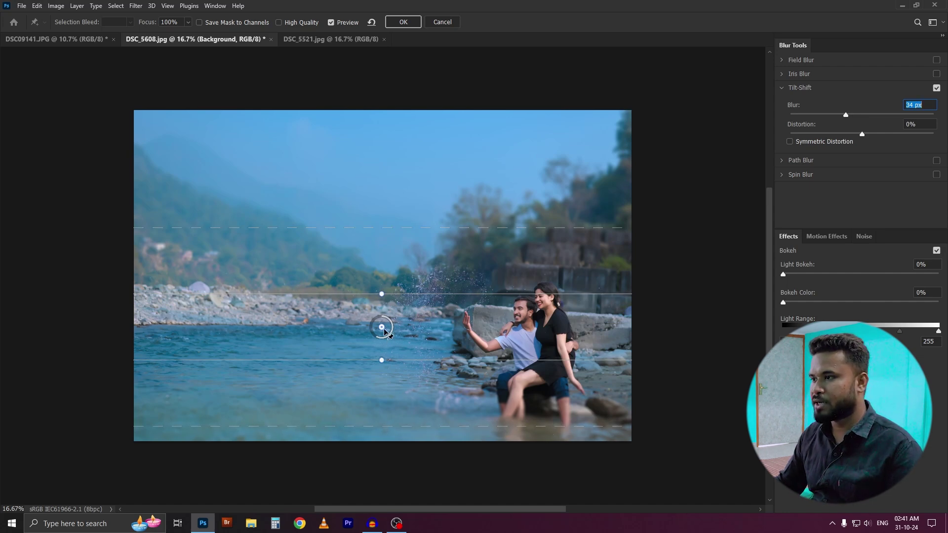
- Move the Tilt-Shift center down over the water, extend the sharp zone's upper edge above the couple's heads, and apply the blur
{"action": "left_click_drag", "start_coordinate": [382, 327], "coordinate": [380, 408]}
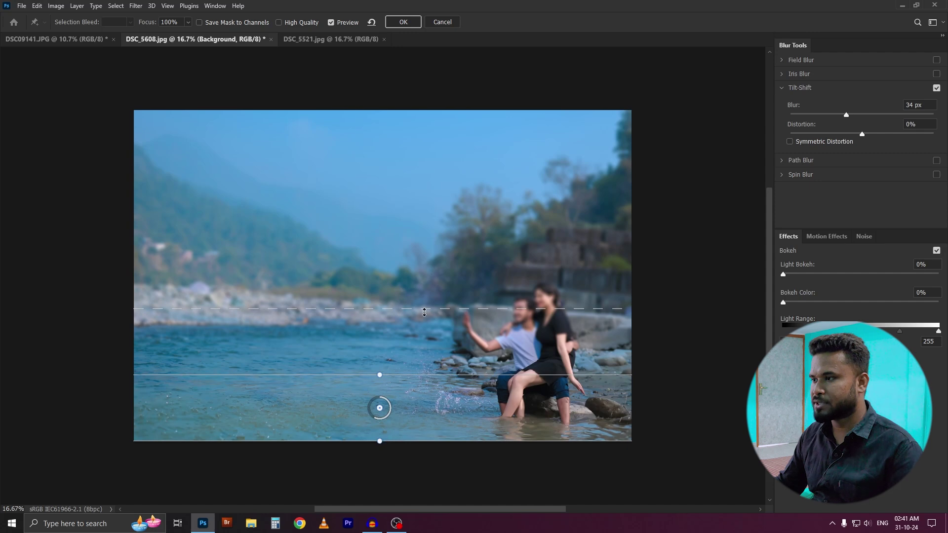
{"action": "left_click_drag", "start_coordinate": [420, 377], "coordinate": [416, 271]}
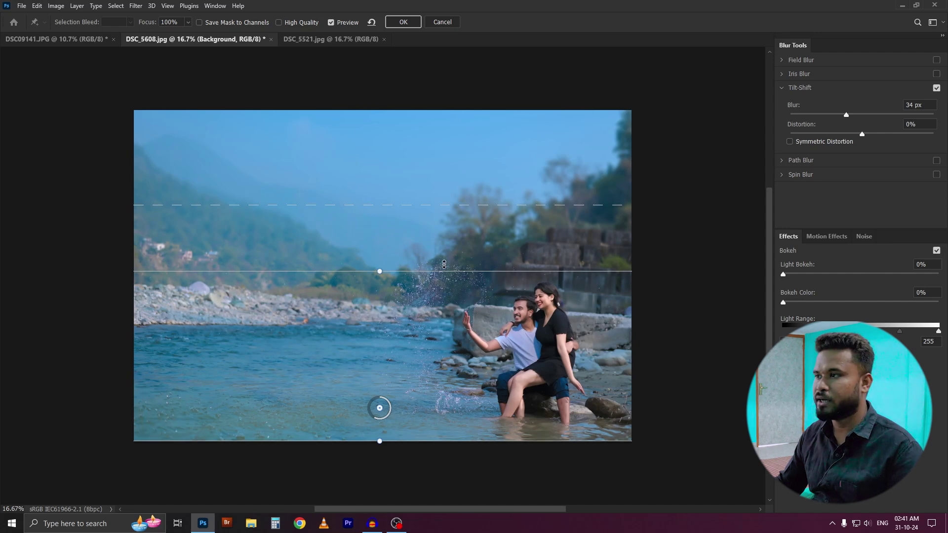
{"action": "left_click_drag", "start_coordinate": [390, 271], "coordinate": [388, 266]}
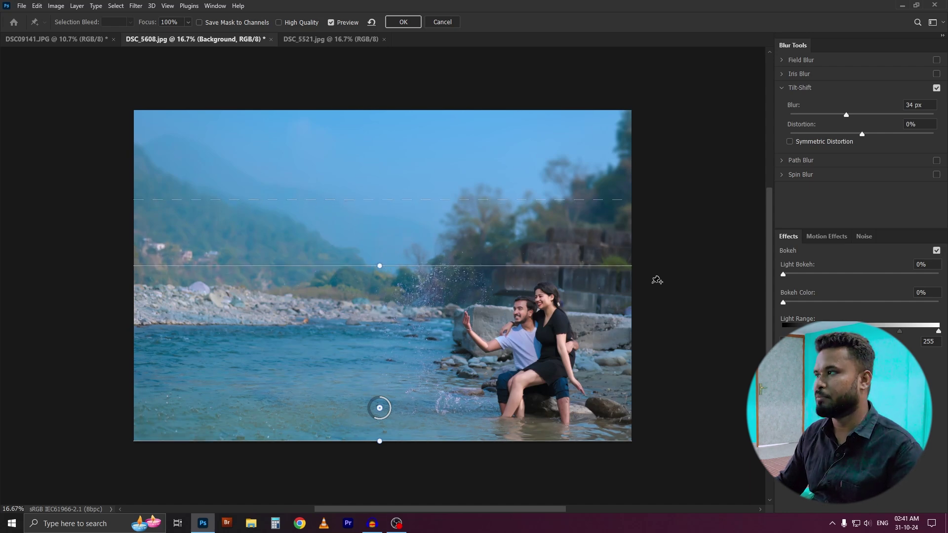
{"action": "key", "text": "Return"}
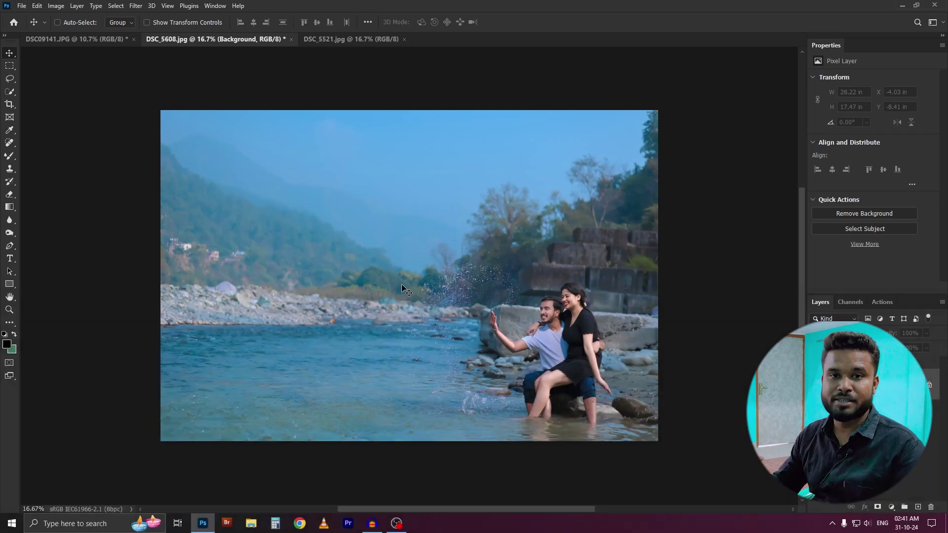
- Open the riverside photo in the Camera Raw Filter and look through its edit settings
{"action": "key", "text": "ctrl+shift+a"}
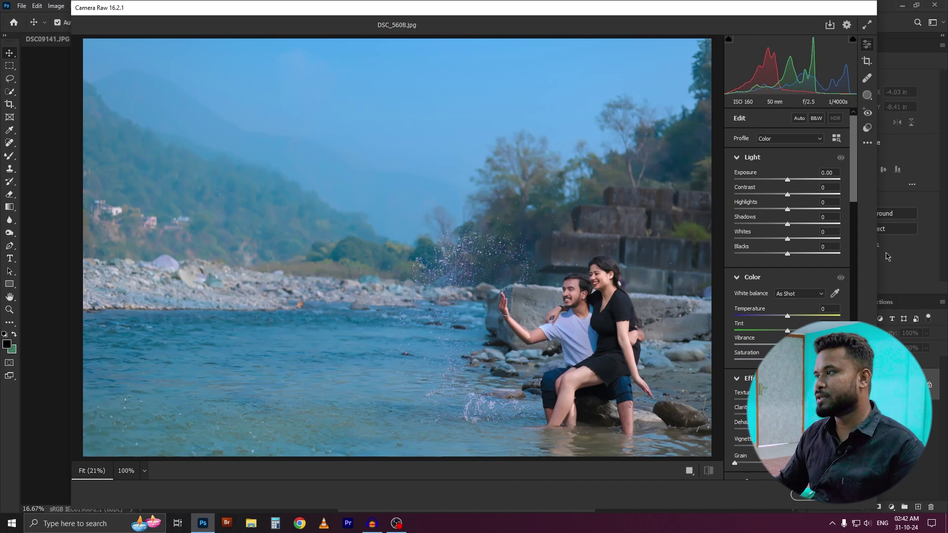
{"action": "scroll", "coordinate": [819, 247], "scroll_direction": "down", "scroll_amount": 3}
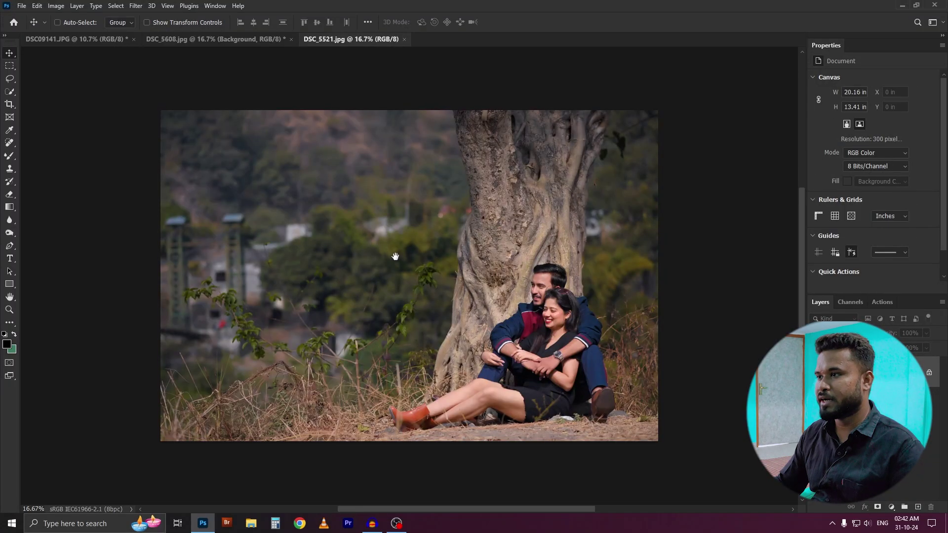
- Open the photo of the couple under the tree in the Camera Raw Filter and bring up the Lens Blur settings
{"action": "scroll", "coordinate": [395, 256], "scroll_direction": "up", "scroll_amount": 5}
{"action": "scroll", "coordinate": [504, 296], "scroll_direction": "down", "scroll_amount": 8}
{"action": "scroll", "coordinate": [577, 321], "scroll_direction": "up", "scroll_amount": 4}
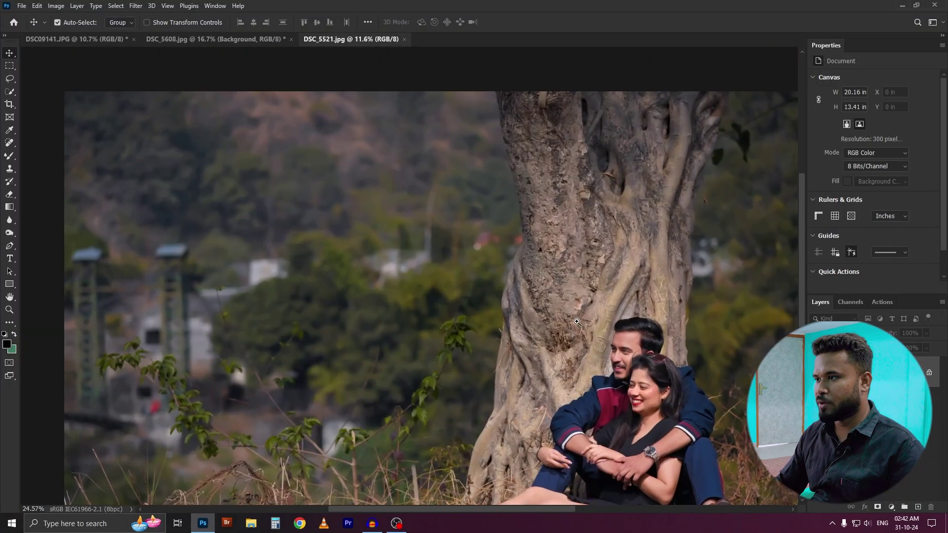
{"action": "scroll", "coordinate": [576, 321], "scroll_direction": "up", "scroll_amount": 1}
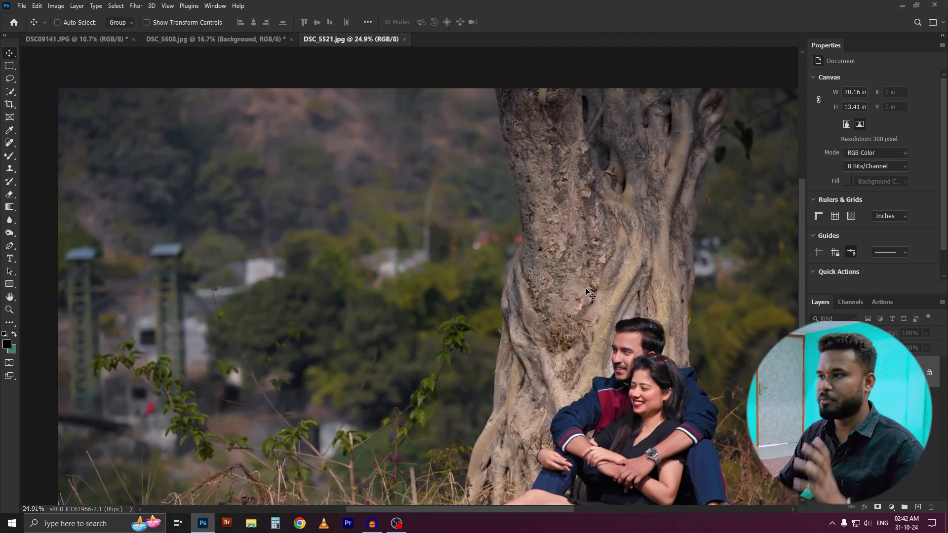
{"action": "scroll", "coordinate": [499, 234], "scroll_direction": "down", "scroll_amount": 2}
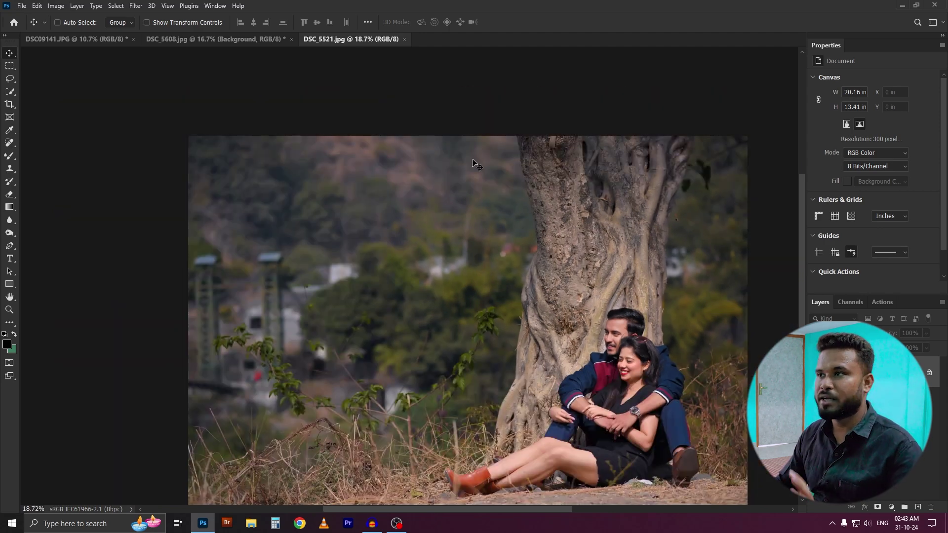
{"action": "left_click", "coordinate": [136, 7]}
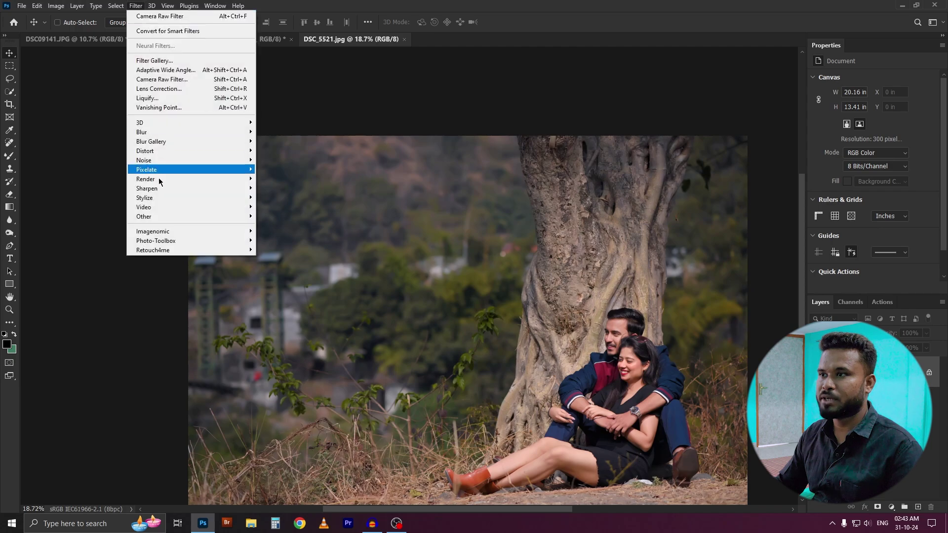
{"action": "left_click", "coordinate": [159, 81]}
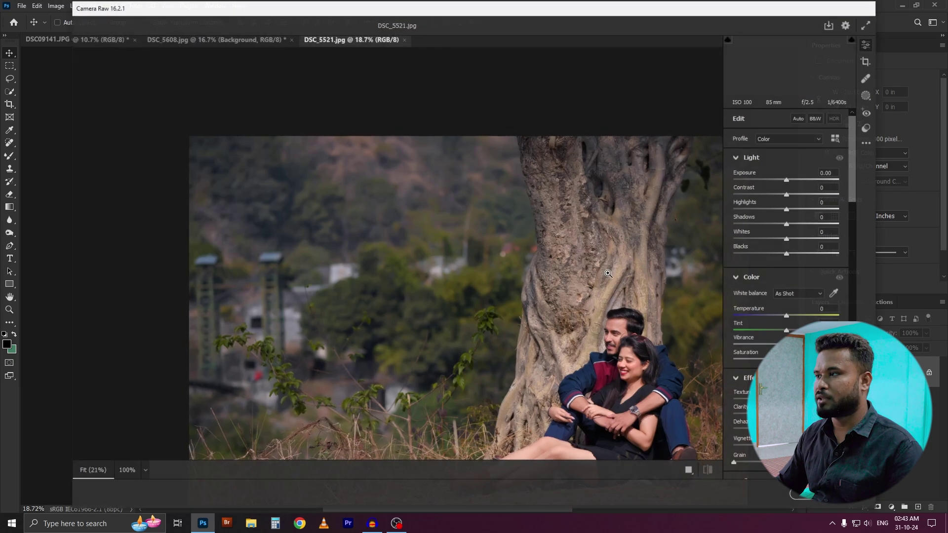
{"action": "scroll", "coordinate": [857, 178], "scroll_direction": "down", "scroll_amount": 15}
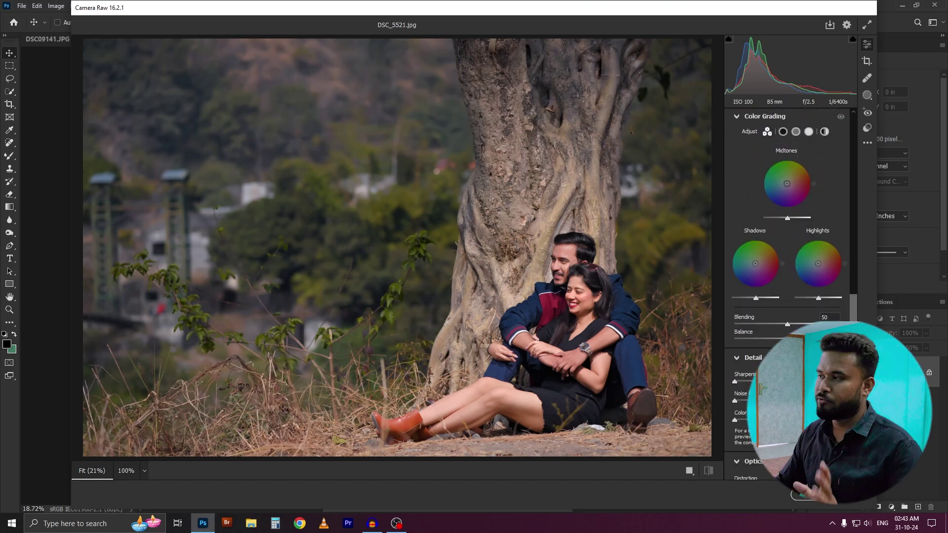
{"action": "scroll", "coordinate": [788, 247], "scroll_direction": "down", "scroll_amount": 5}
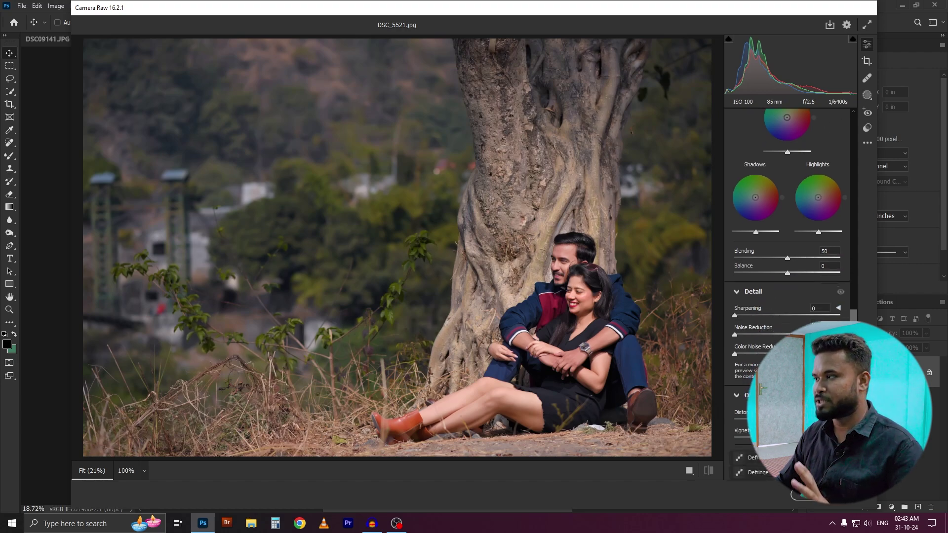
{"action": "scroll", "coordinate": [818, 331], "scroll_direction": "down", "scroll_amount": 2}
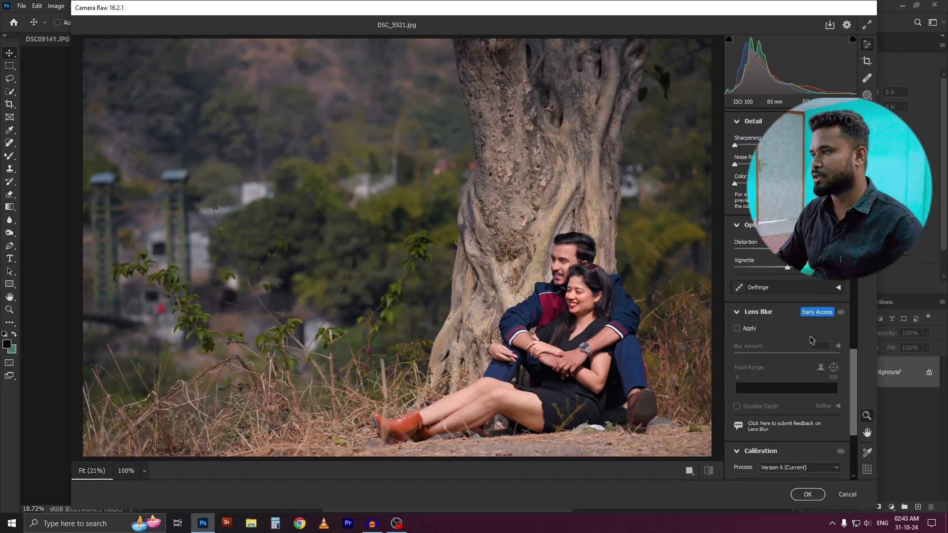
- Apply Lens Blur to the tree photo, testing a blur amount of 0 and raising it to 88
{"action": "left_click", "coordinate": [737, 329]}
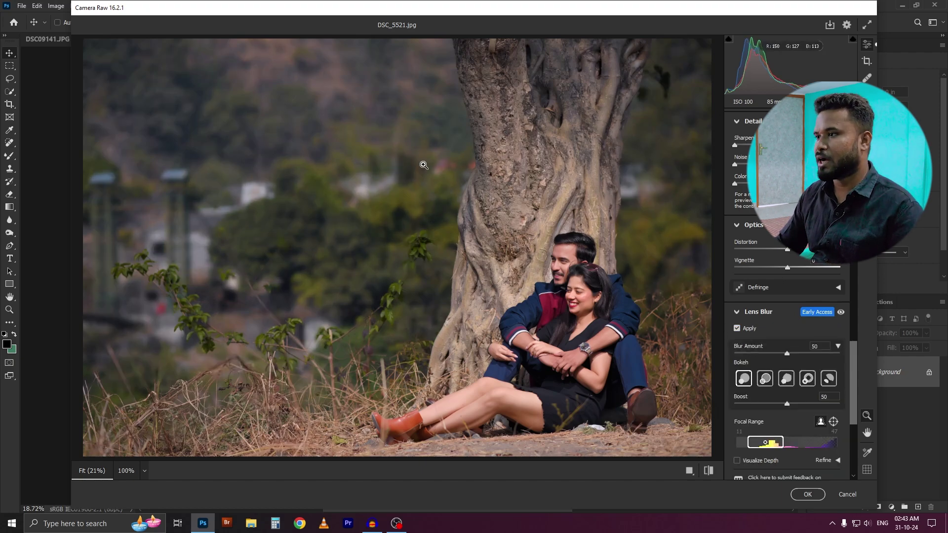
{"action": "left_click_drag", "start_coordinate": [787, 354], "coordinate": [730, 350]}
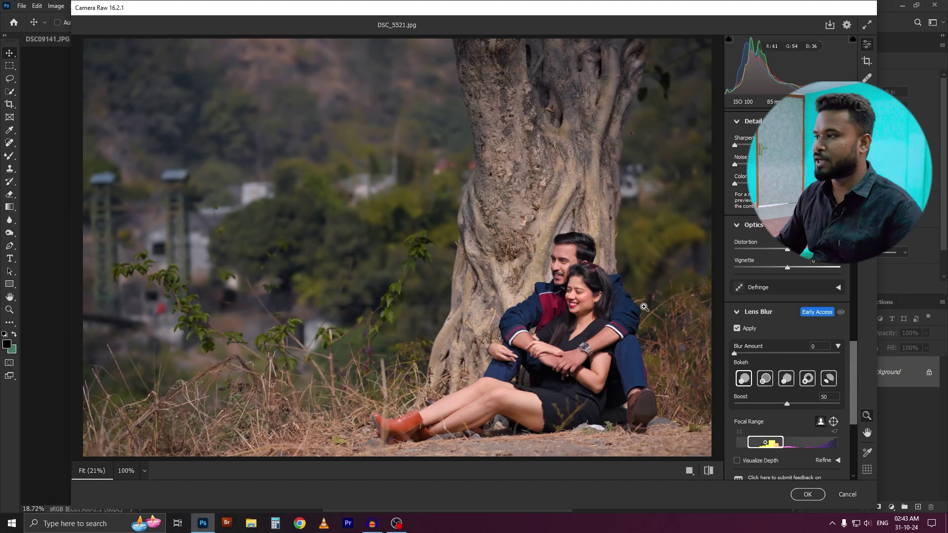
{"action": "left_click_drag", "start_coordinate": [734, 353], "coordinate": [827, 353]}
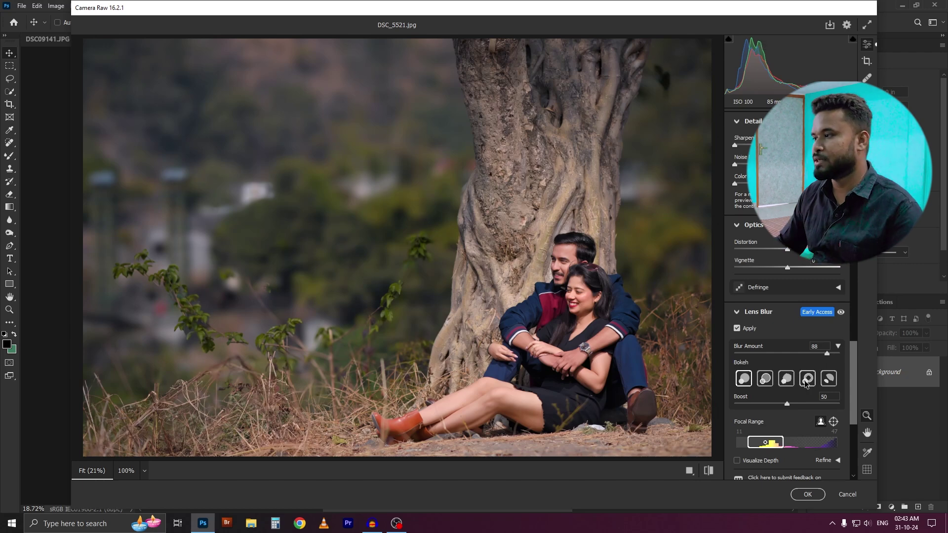
- Try the Bubble, 5-Blade, ring and Cat Eye bokeh shapes with a blur amount of 96, and return to the first circular shape
{"action": "left_click", "coordinate": [764, 379]}
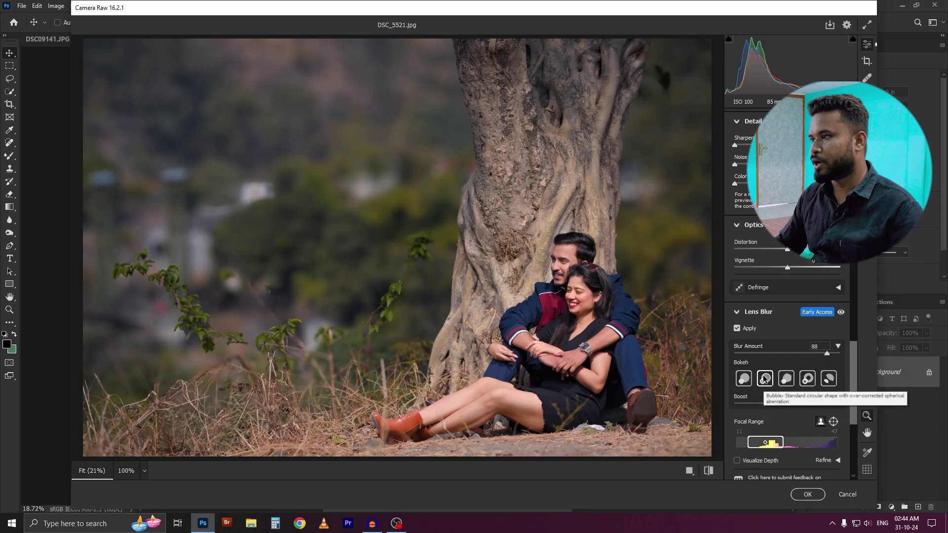
{"action": "left_click", "coordinate": [784, 381]}
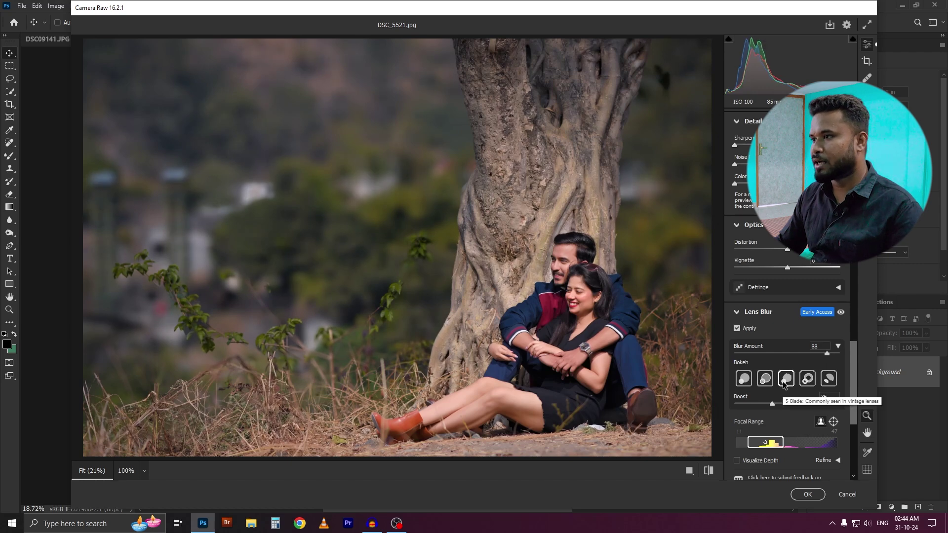
{"action": "left_click", "coordinate": [807, 379]}
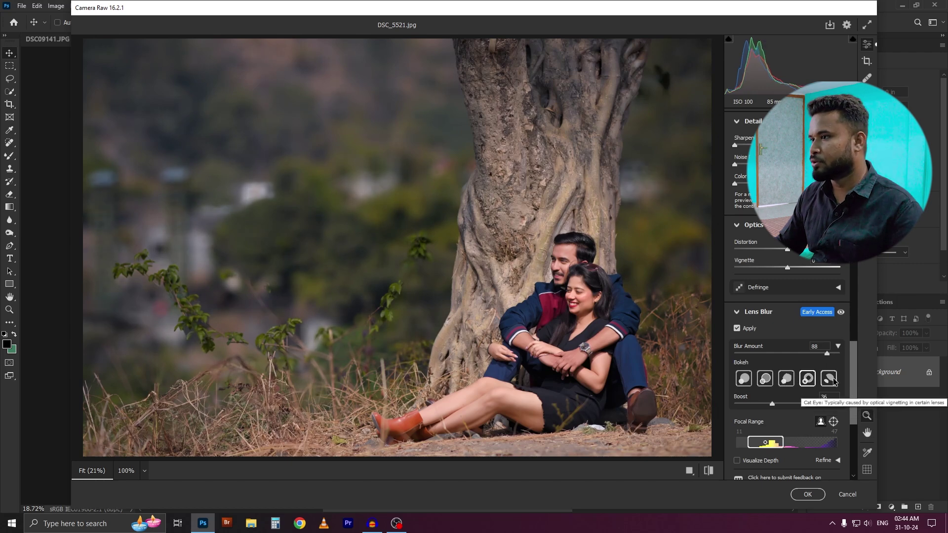
{"action": "left_click", "coordinate": [832, 380]}
{"action": "left_click", "coordinate": [835, 354]}
{"action": "left_click", "coordinate": [743, 379]}
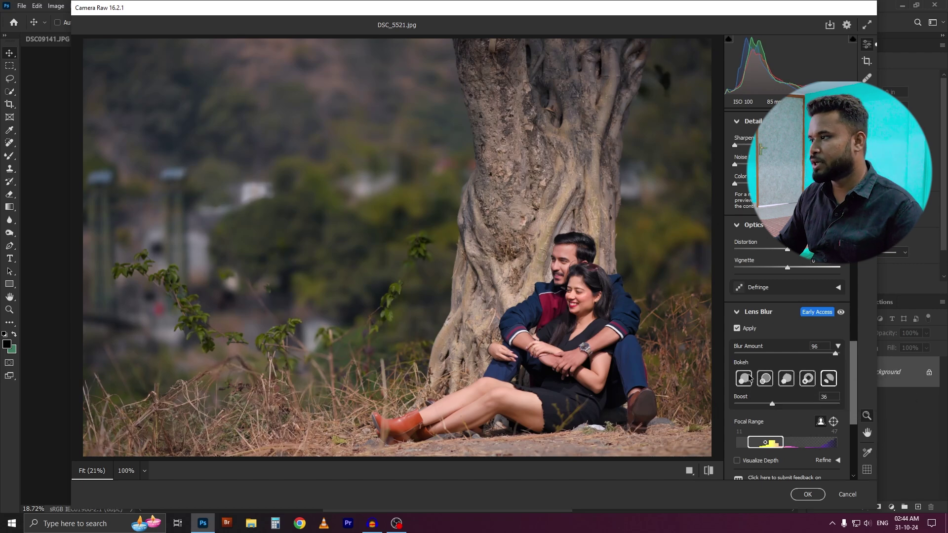
- Fine-tune the Lens Blur amount to 81 and apply the Camera Raw edit to the photo
{"action": "left_click_drag", "start_coordinate": [819, 355], "coordinate": [817, 355]}
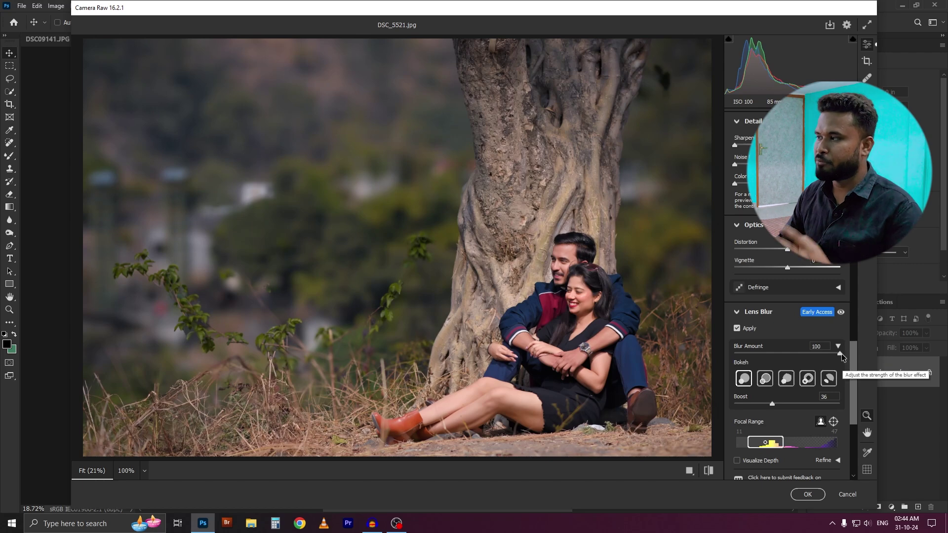
{"action": "left_click_drag", "start_coordinate": [841, 354], "coordinate": [837, 356]}
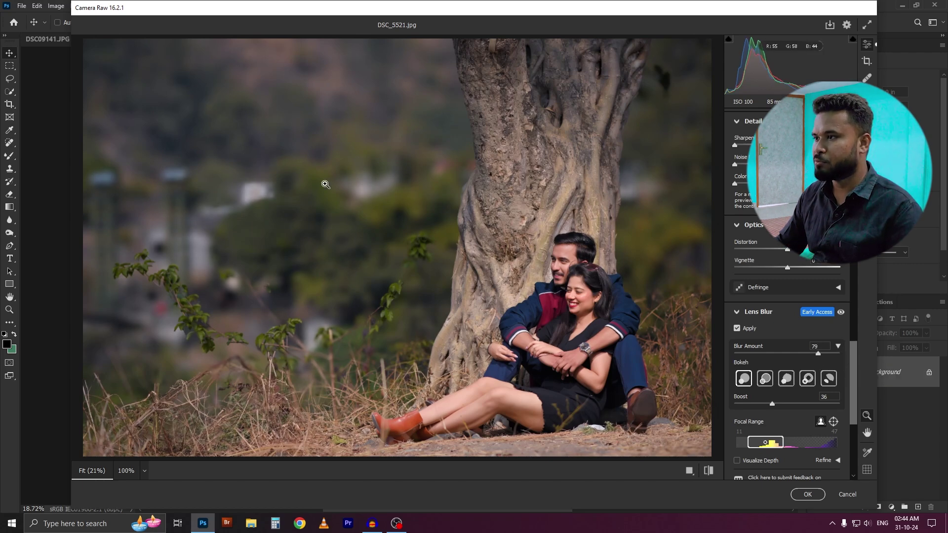
{"action": "left_click_drag", "start_coordinate": [815, 354], "coordinate": [820, 356]}
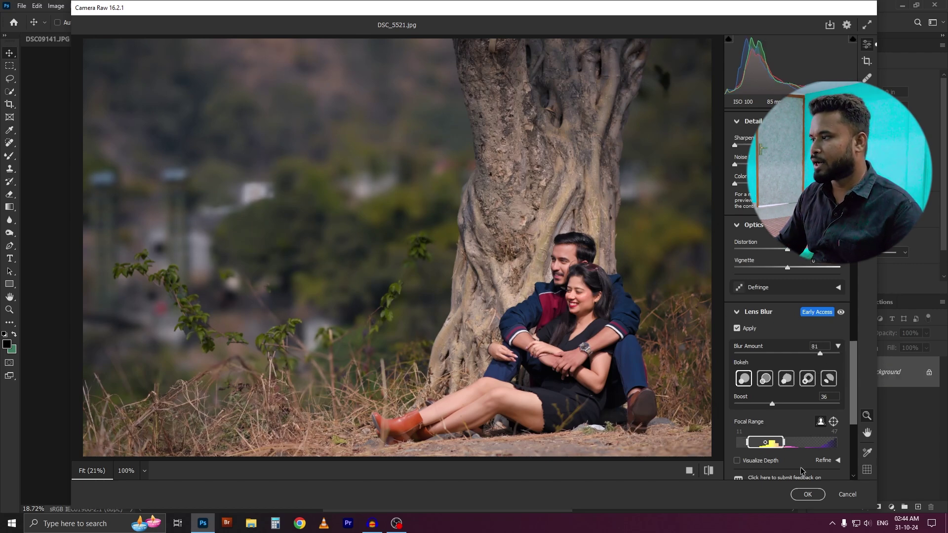
{"action": "left_click", "coordinate": [807, 494]}
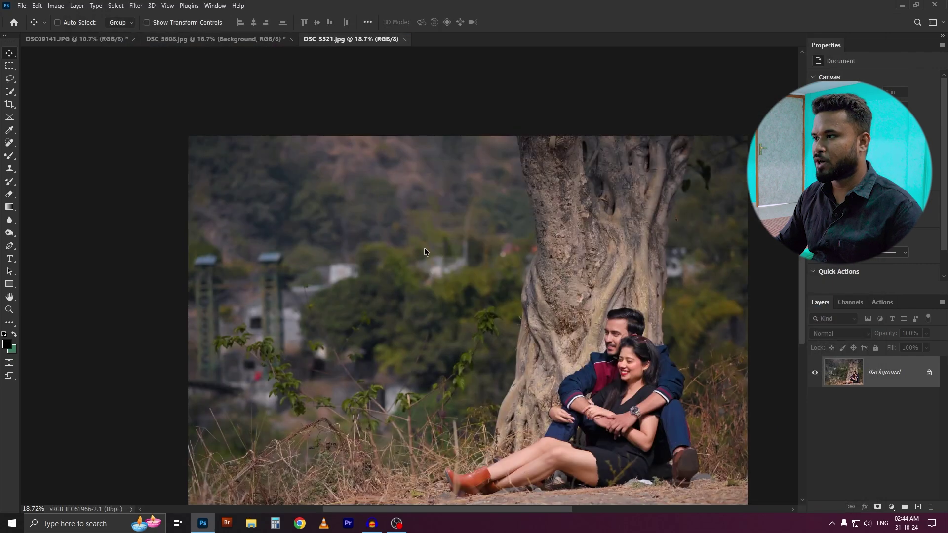
- Compare the tree photo before and after the Lens Blur by undoing and redoing the edit on a closer view
{"action": "left_click_drag", "start_coordinate": [578, 314], "coordinate": [605, 314]}
{"action": "left_click_drag", "start_coordinate": [483, 301], "coordinate": [487, 247]}
{"action": "key", "text": "ctrl+z"}
{"action": "key", "text": "ctrl+shift+z"}
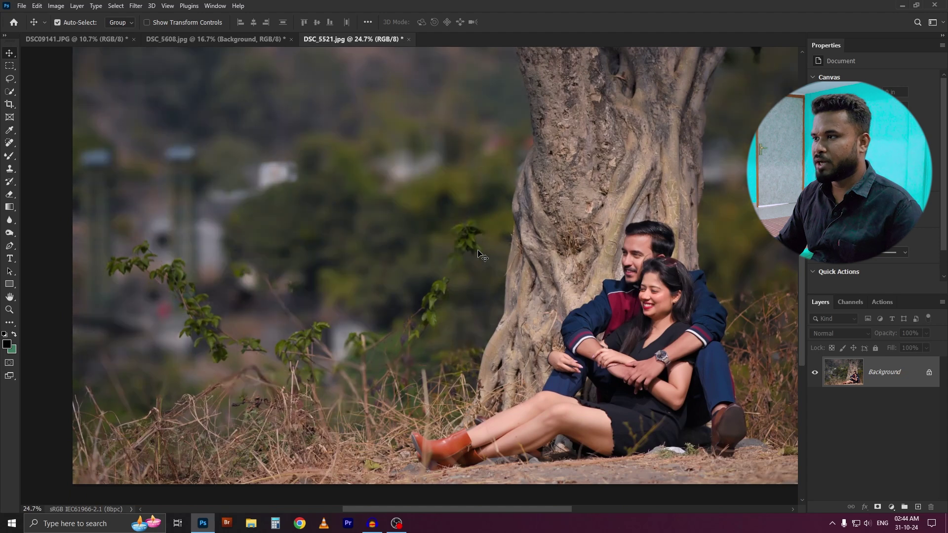
{"action": "key", "text": "ctrl+z"}
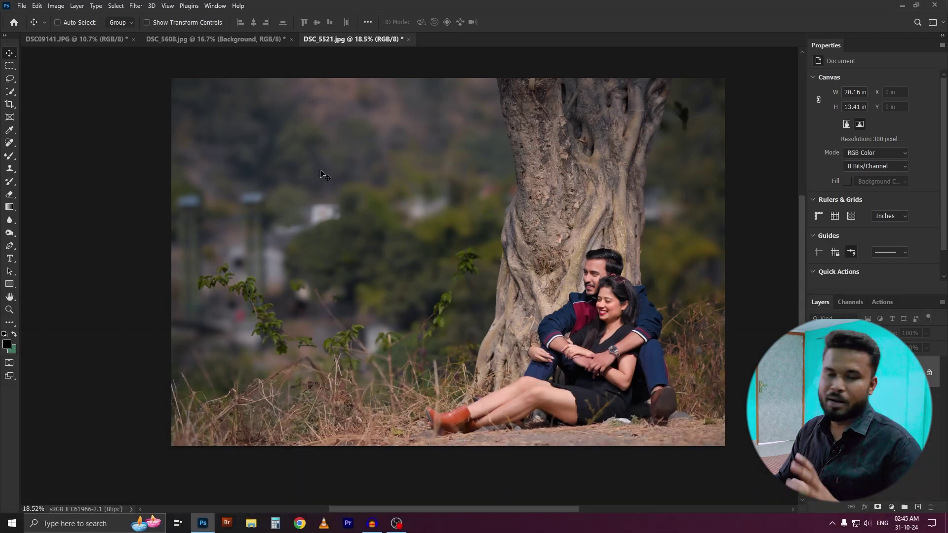
- Outline the small white building in the blurred background with the Lasso tool, redrawing the selection more tightly around it
{"action": "left_click_drag", "start_coordinate": [308, 232], "coordinate": [285, 257]}
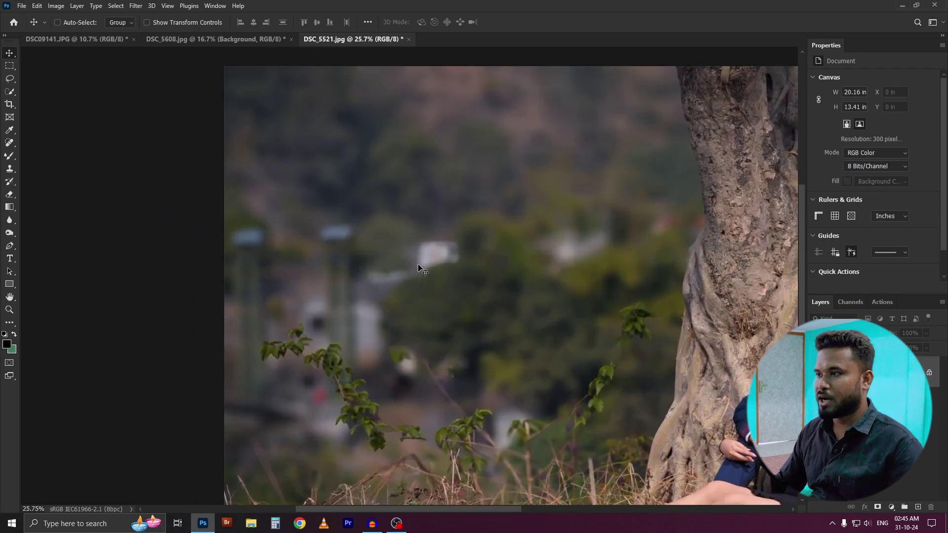
{"action": "key", "text": "l"}
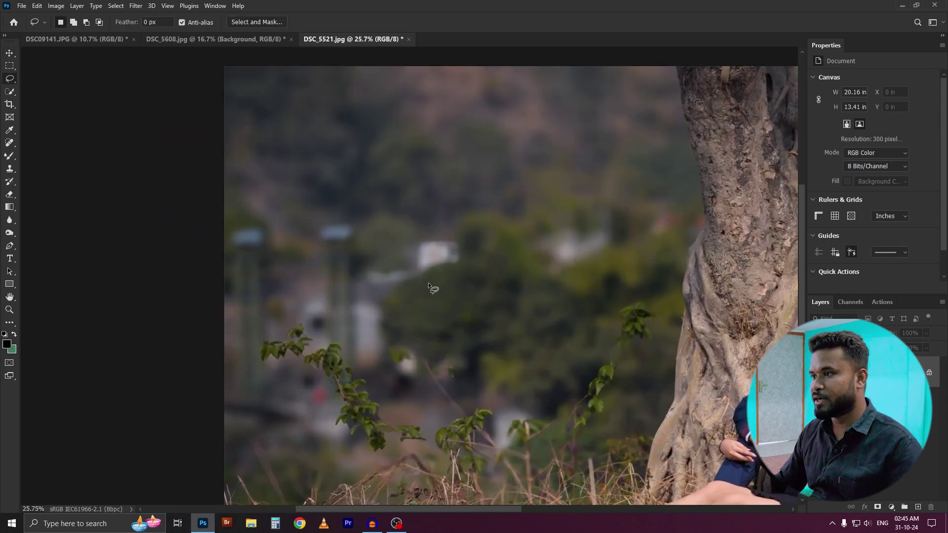
{"action": "left_click_drag", "start_coordinate": [472, 270], "coordinate": [472, 268]}
{"action": "right_click", "coordinate": [9, 80]}
{"action": "left_click", "coordinate": [54, 78]}
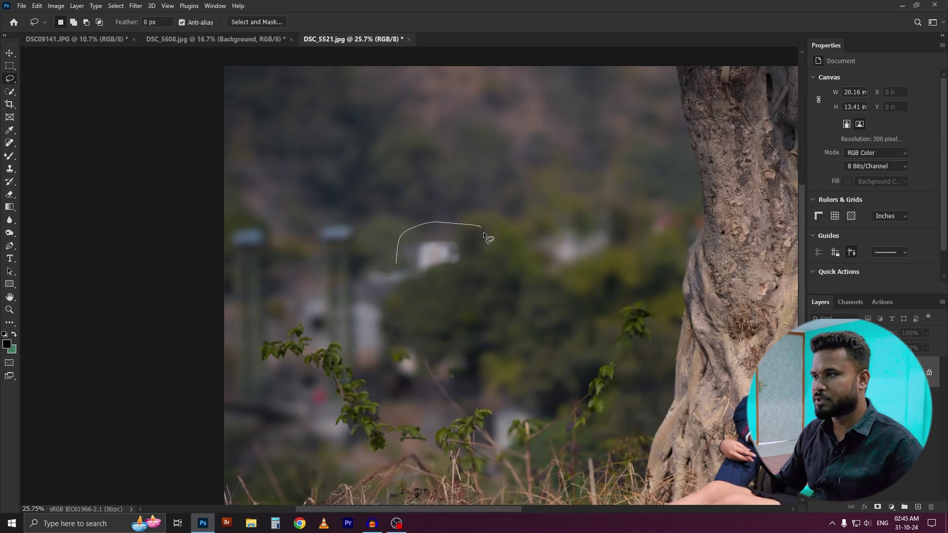
{"action": "left_click_drag", "start_coordinate": [437, 280], "coordinate": [410, 283]}
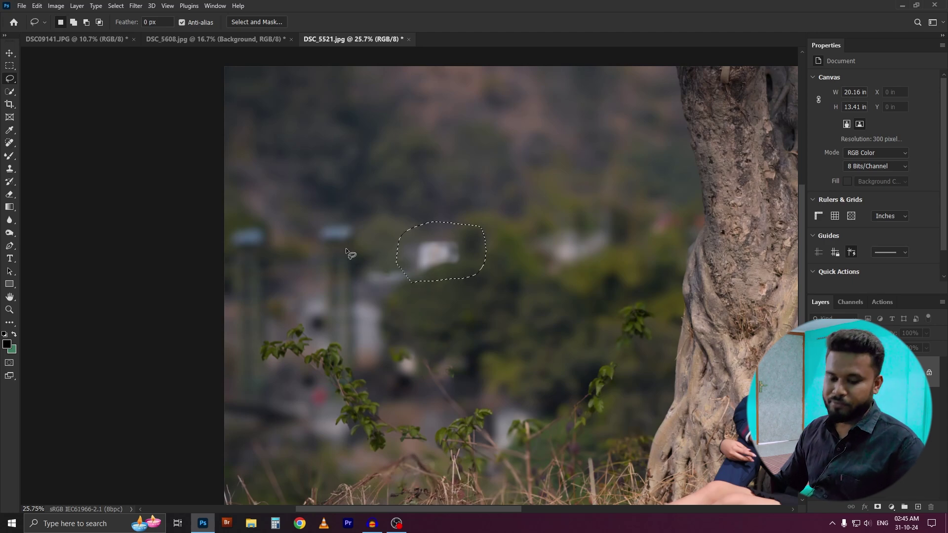
{"action": "key", "text": "shift"}
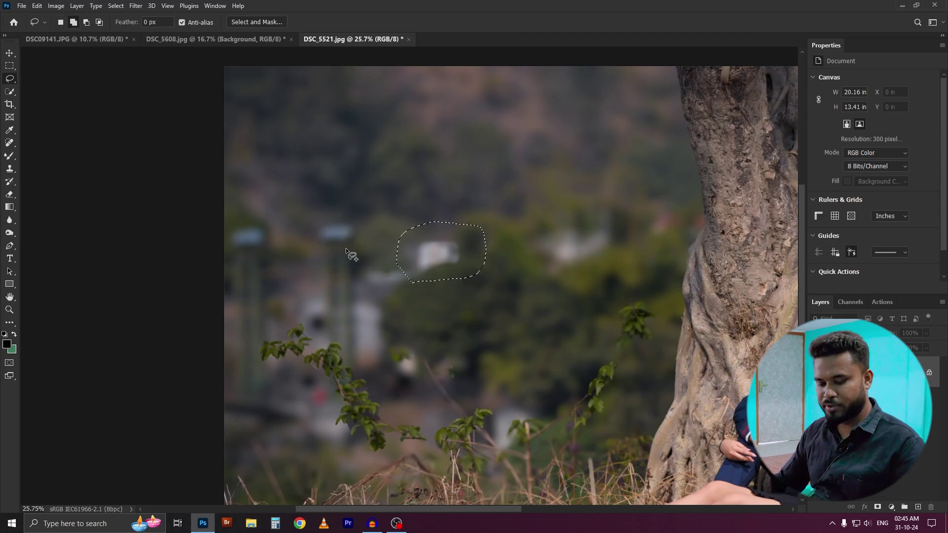
{"action": "left_click_drag", "start_coordinate": [423, 290], "coordinate": [452, 277]}
- Fill the selected white building using Content-Aware contents, and clear the selection
{"action": "key", "text": "shift"}
{"action": "key", "text": "shift+BackSpace"}
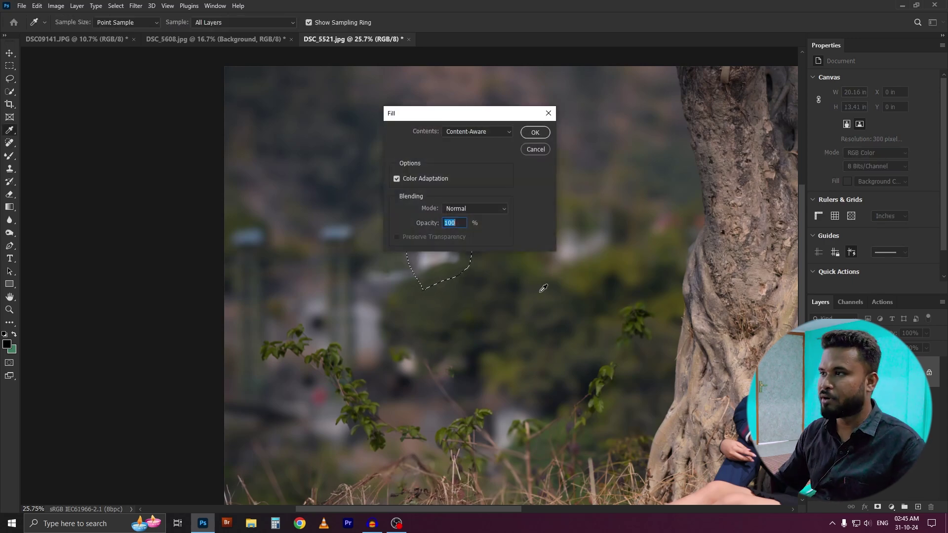
{"action": "left_click_drag", "start_coordinate": [421, 113], "coordinate": [587, 163]}
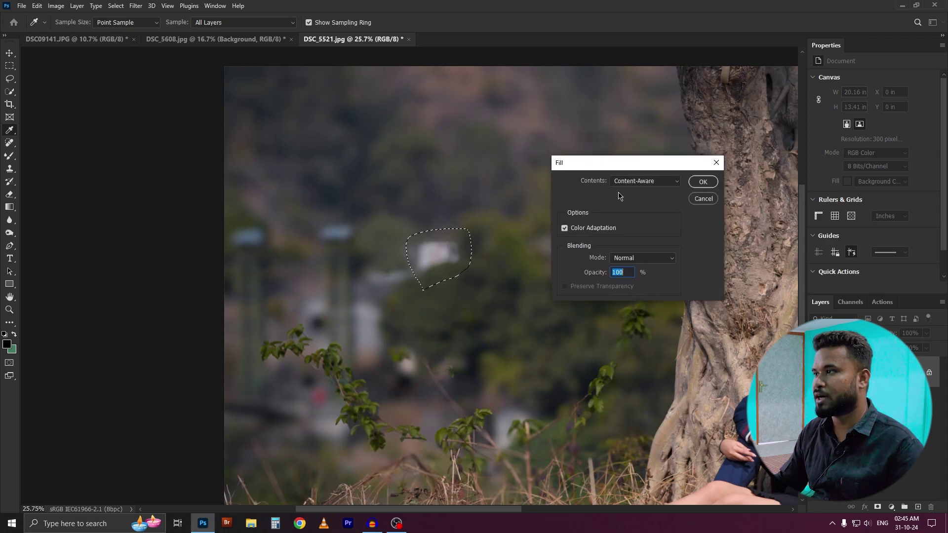
{"action": "left_click", "coordinate": [632, 181]}
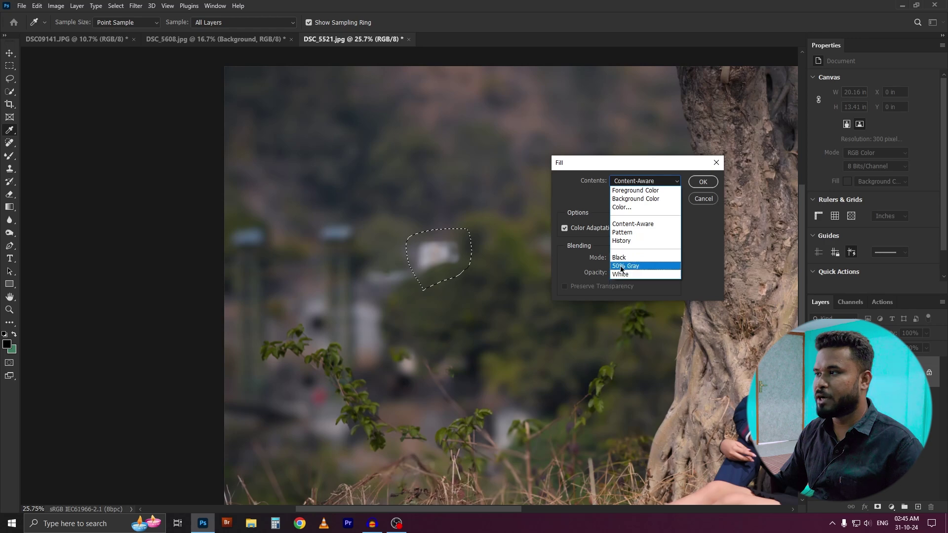
{"action": "left_click", "coordinate": [623, 181]}
{"action": "left_click", "coordinate": [622, 183]}
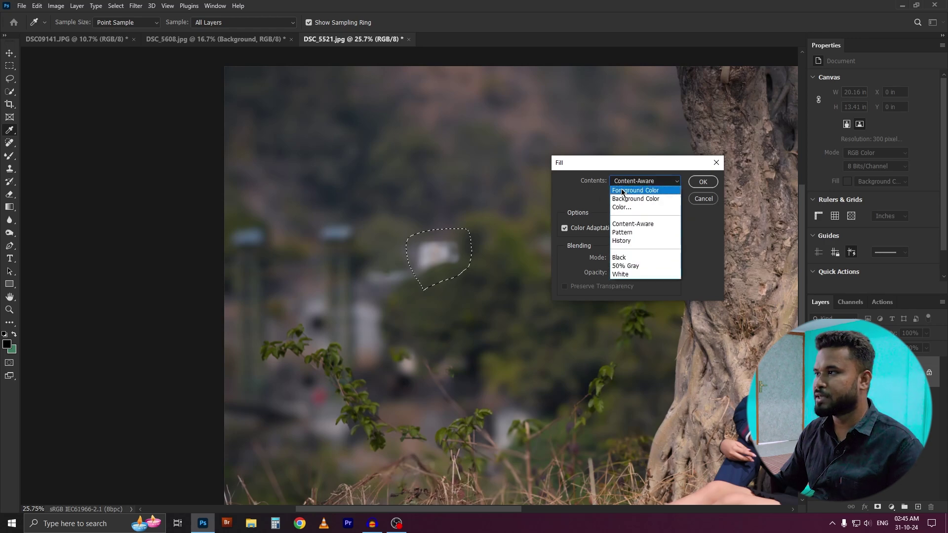
{"action": "left_click", "coordinate": [631, 224]}
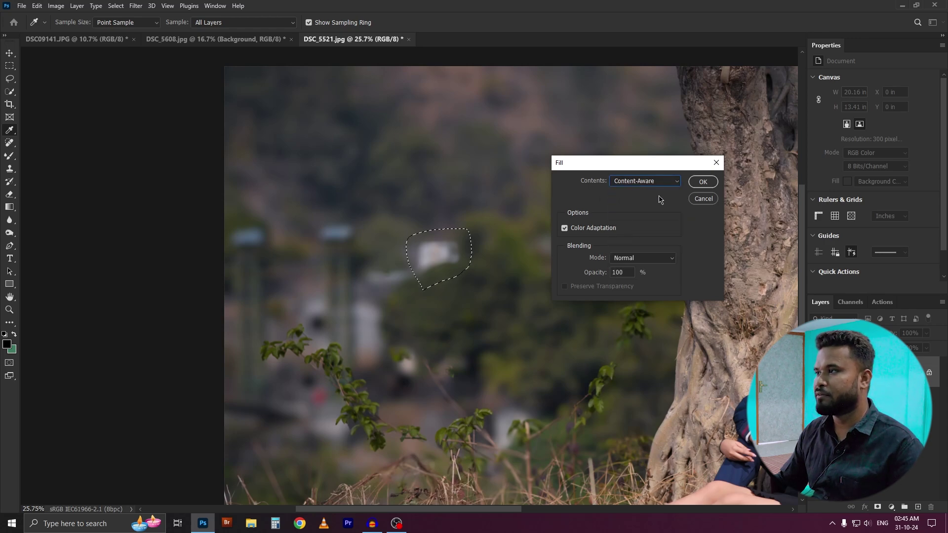
{"action": "left_click", "coordinate": [703, 182]}
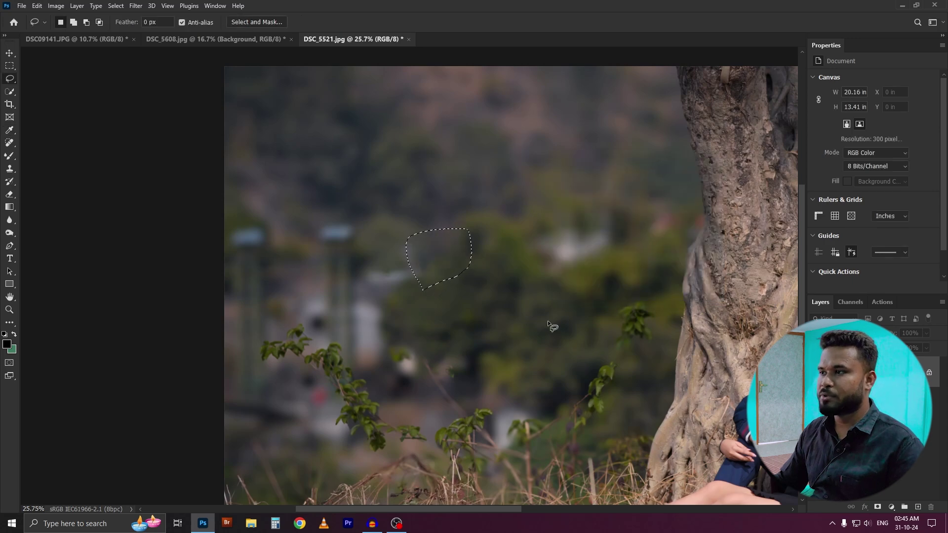
{"action": "key", "text": "ctrl+d"}
{"action": "key", "text": "v"}
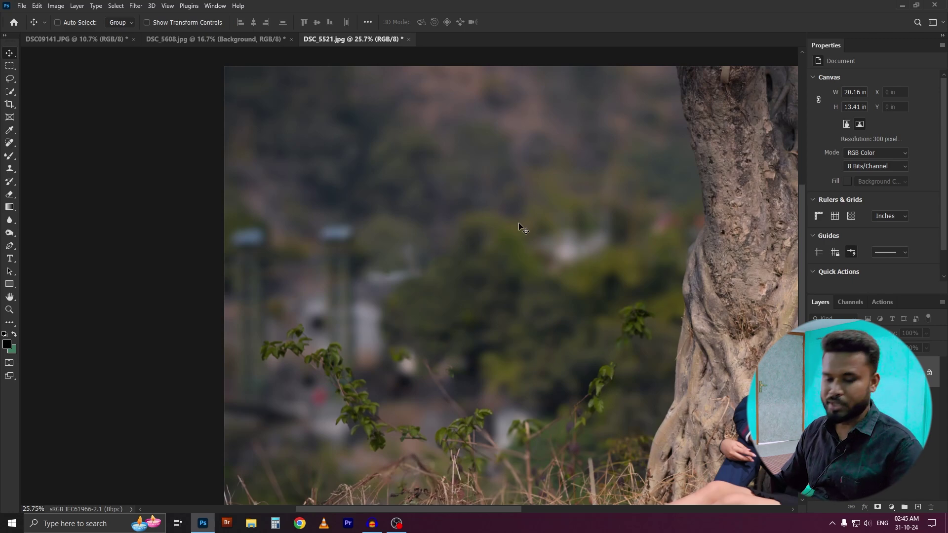
- Lasso the other white building closer to the tree trunk and remove it with a Content-Aware fill
{"action": "key", "text": "l"}
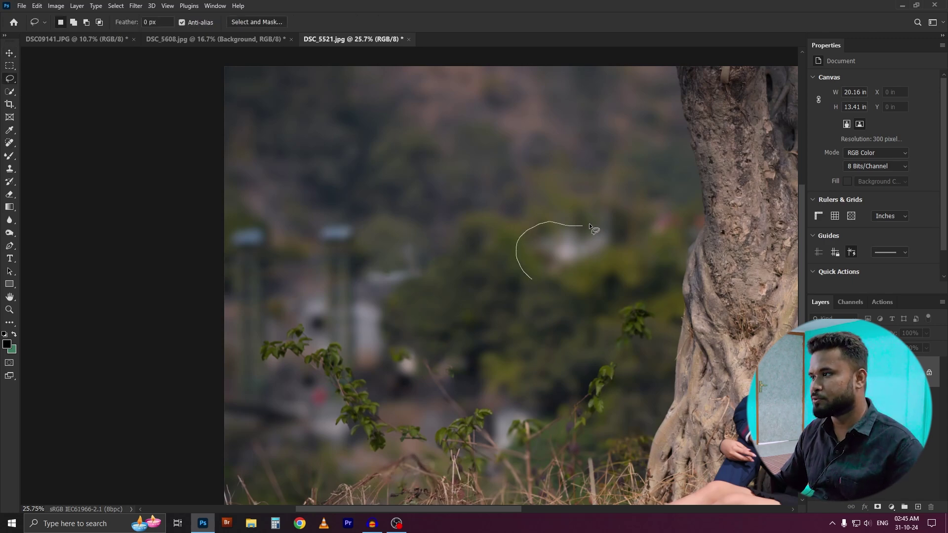
{"action": "left_click_drag", "start_coordinate": [558, 285], "coordinate": [562, 287]}
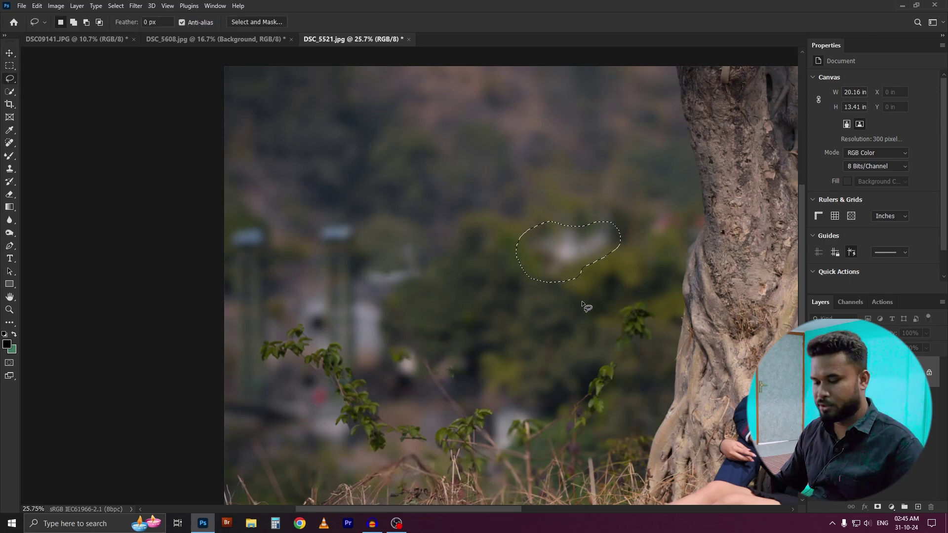
{"action": "key", "text": "i"}
{"action": "key", "text": "shift+F5"}
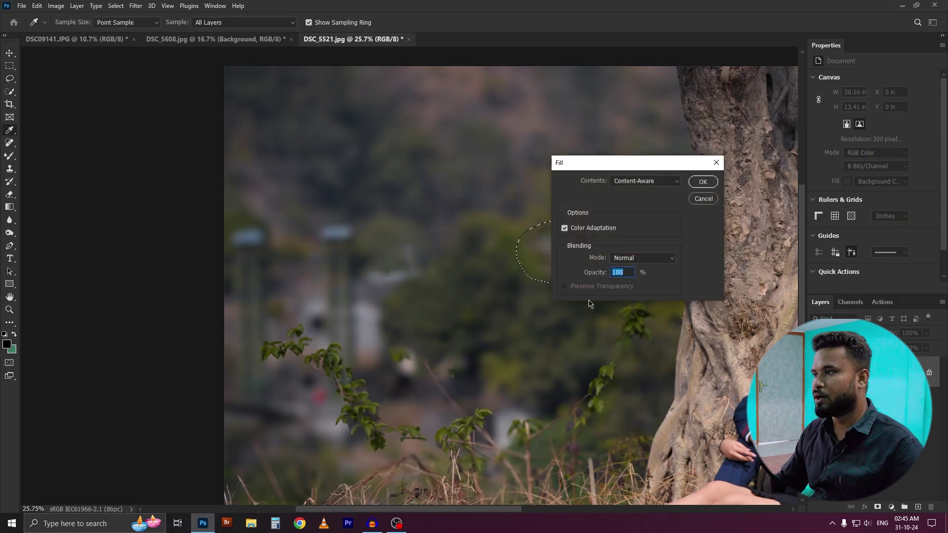
{"action": "left_click", "coordinate": [693, 185]}
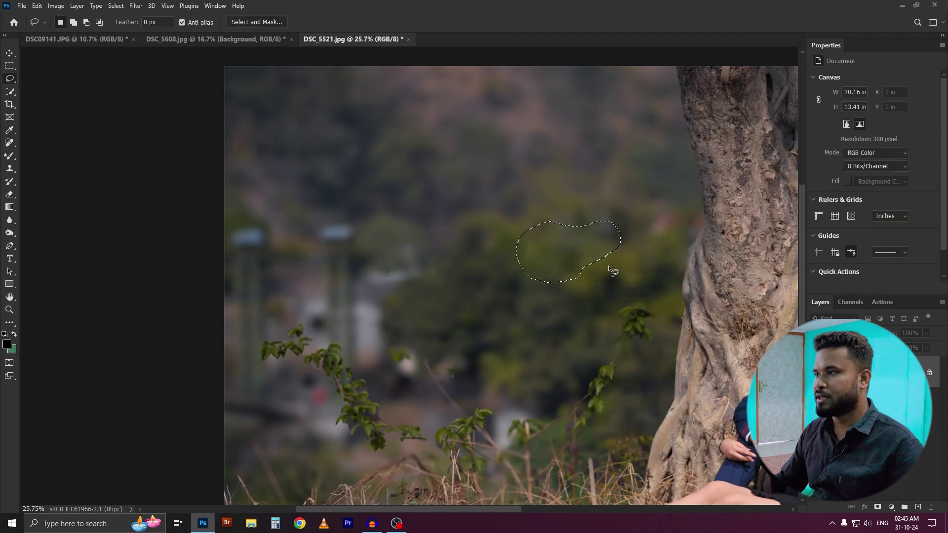
{"action": "key", "text": "ctrl+minus"}
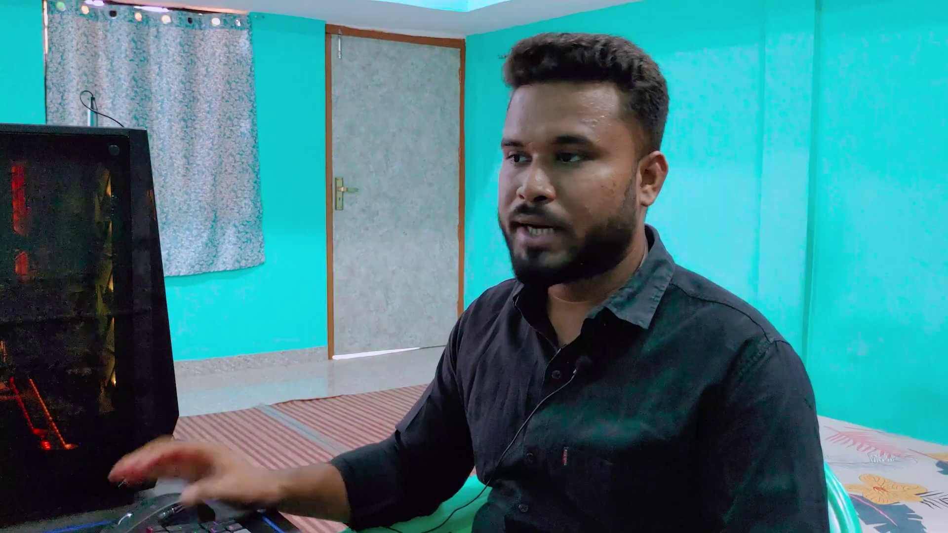